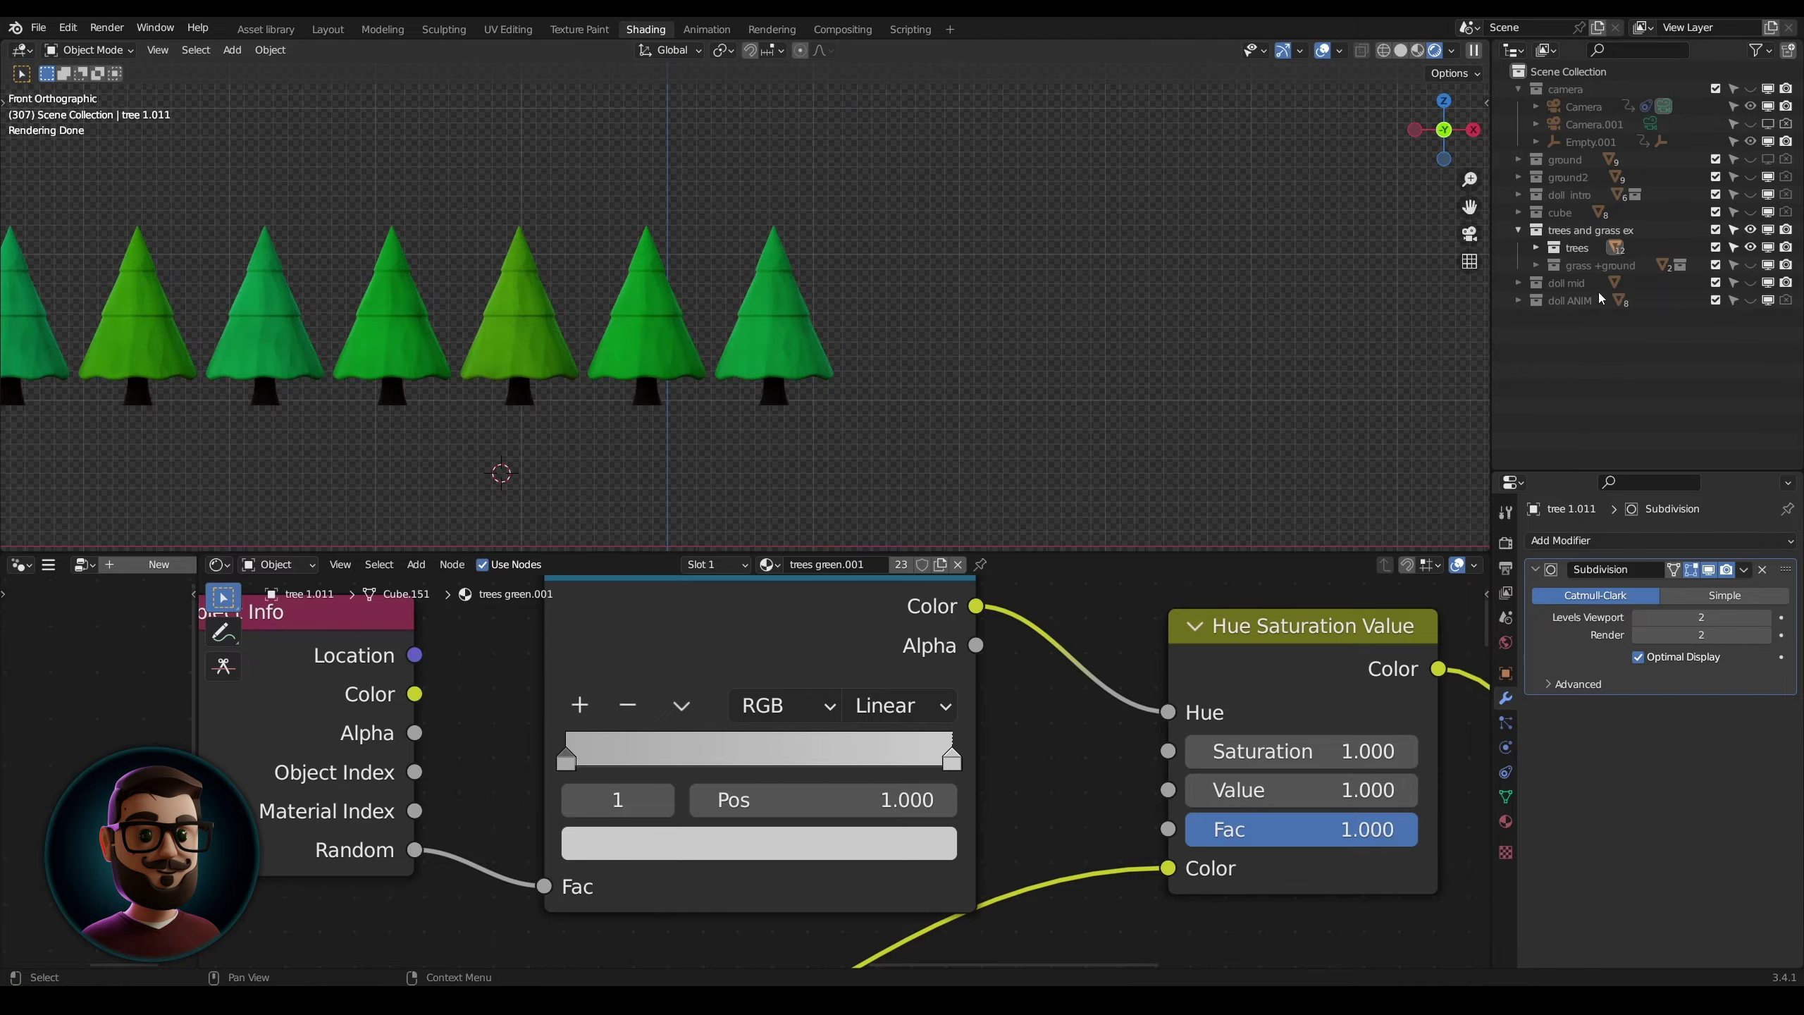
Step: Unhide the grass and ground collection in the viewport and examine the grass patch beside the trees up close
{"action": "left_click", "coordinate": [1748, 265], "text": "ctrl"}
{"action": "left_click", "coordinate": [1750, 248]}
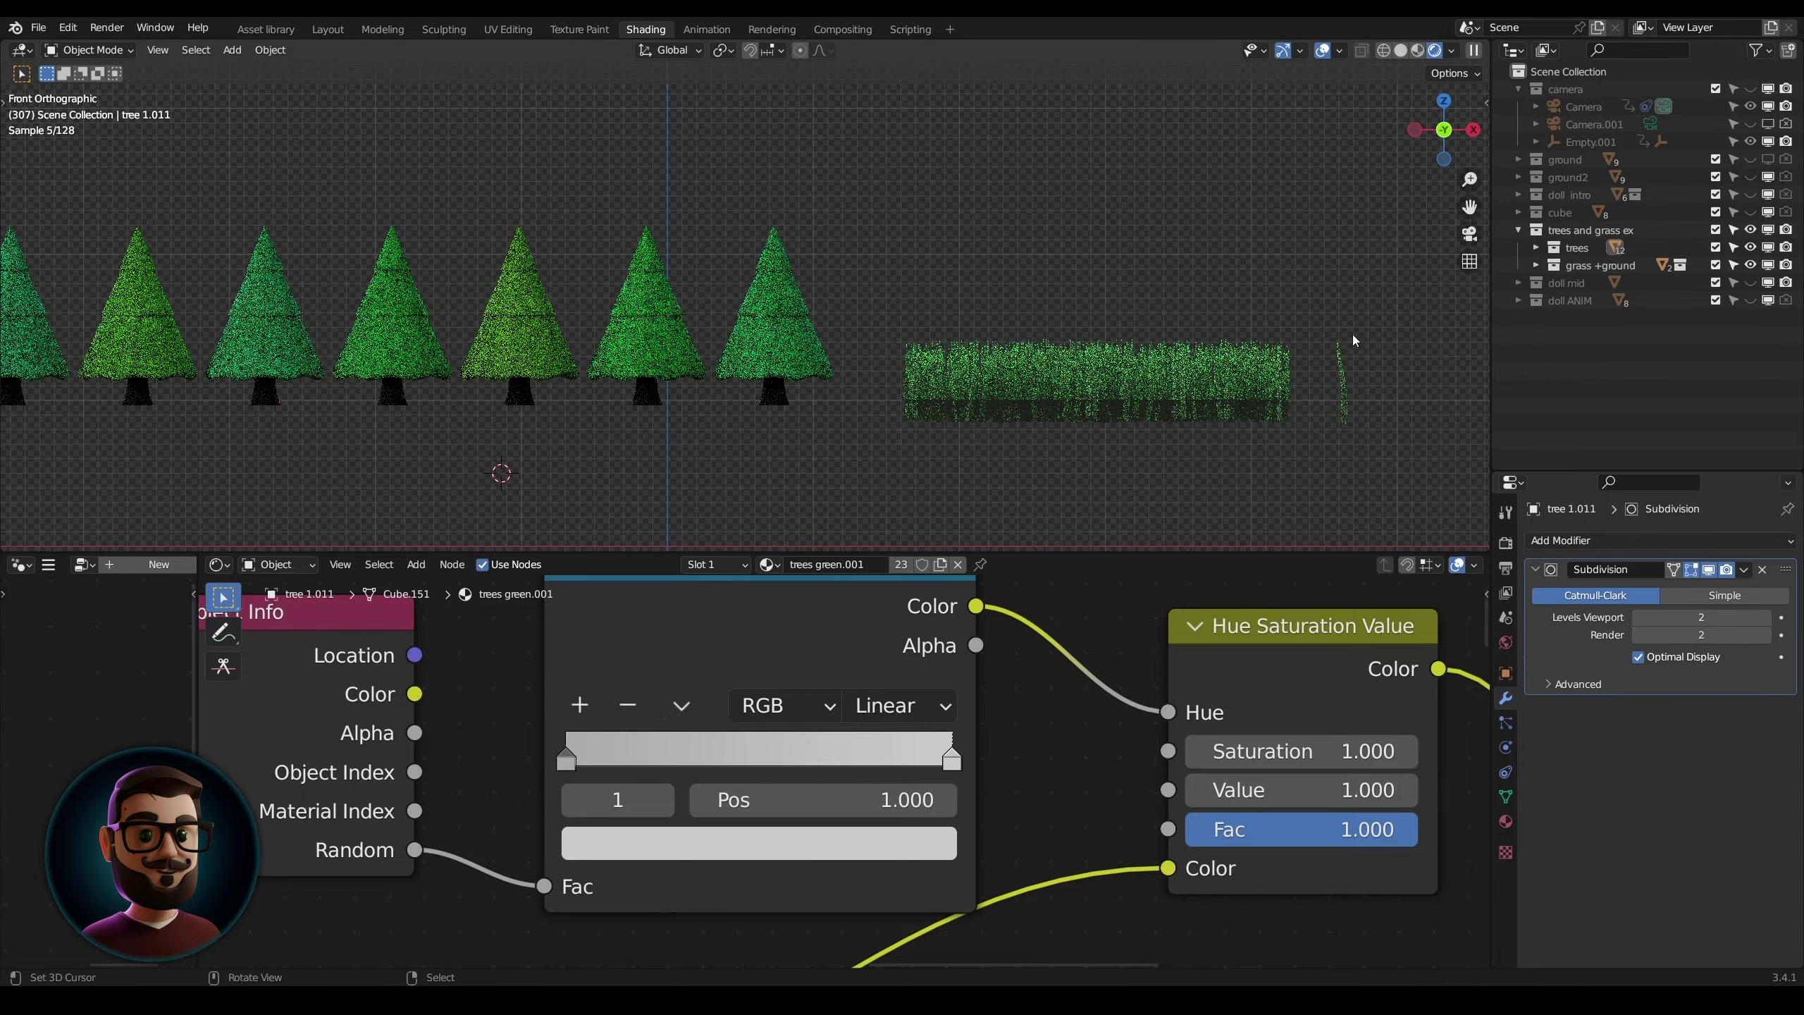
{"action": "middle_click_drag", "start_coordinate": [1299, 415], "coordinate": [1014, 357], "text": "shift"}
{"action": "scroll", "coordinate": [977, 346], "scroll_direction": "up", "scroll_amount": 6}
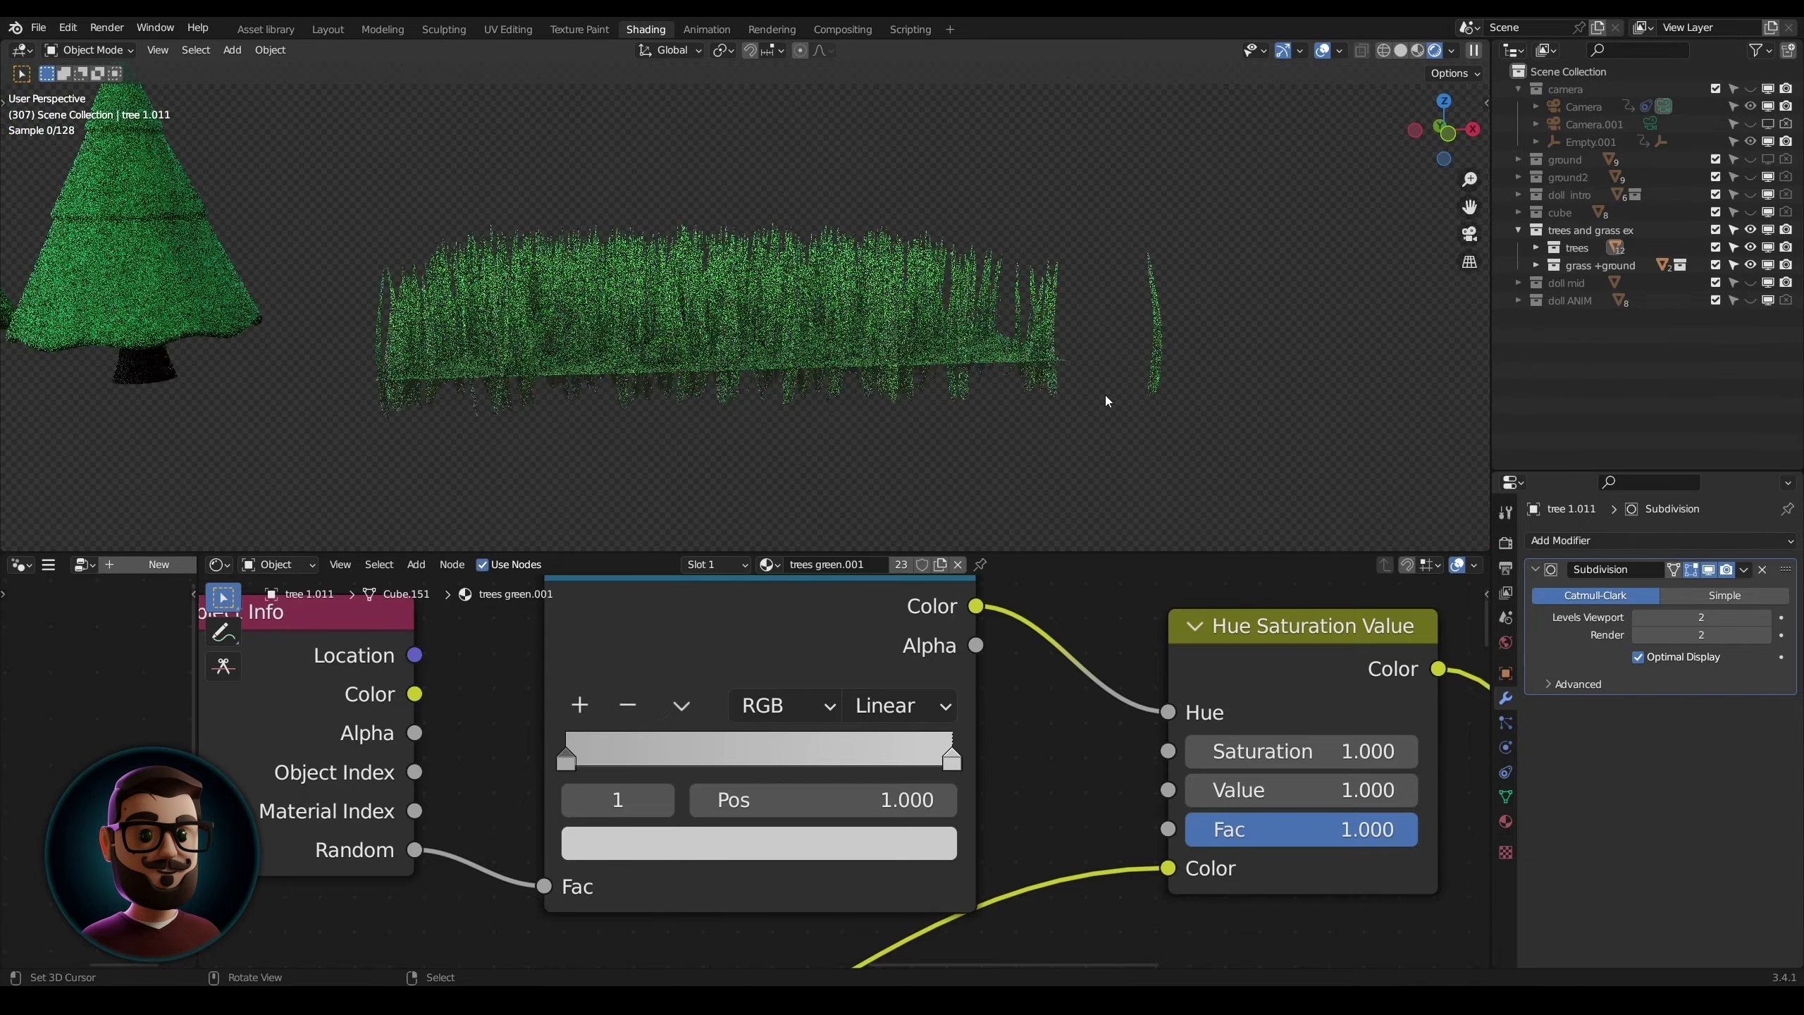
{"action": "scroll", "coordinate": [1111, 391], "scroll_direction": "up", "scroll_amount": 2}
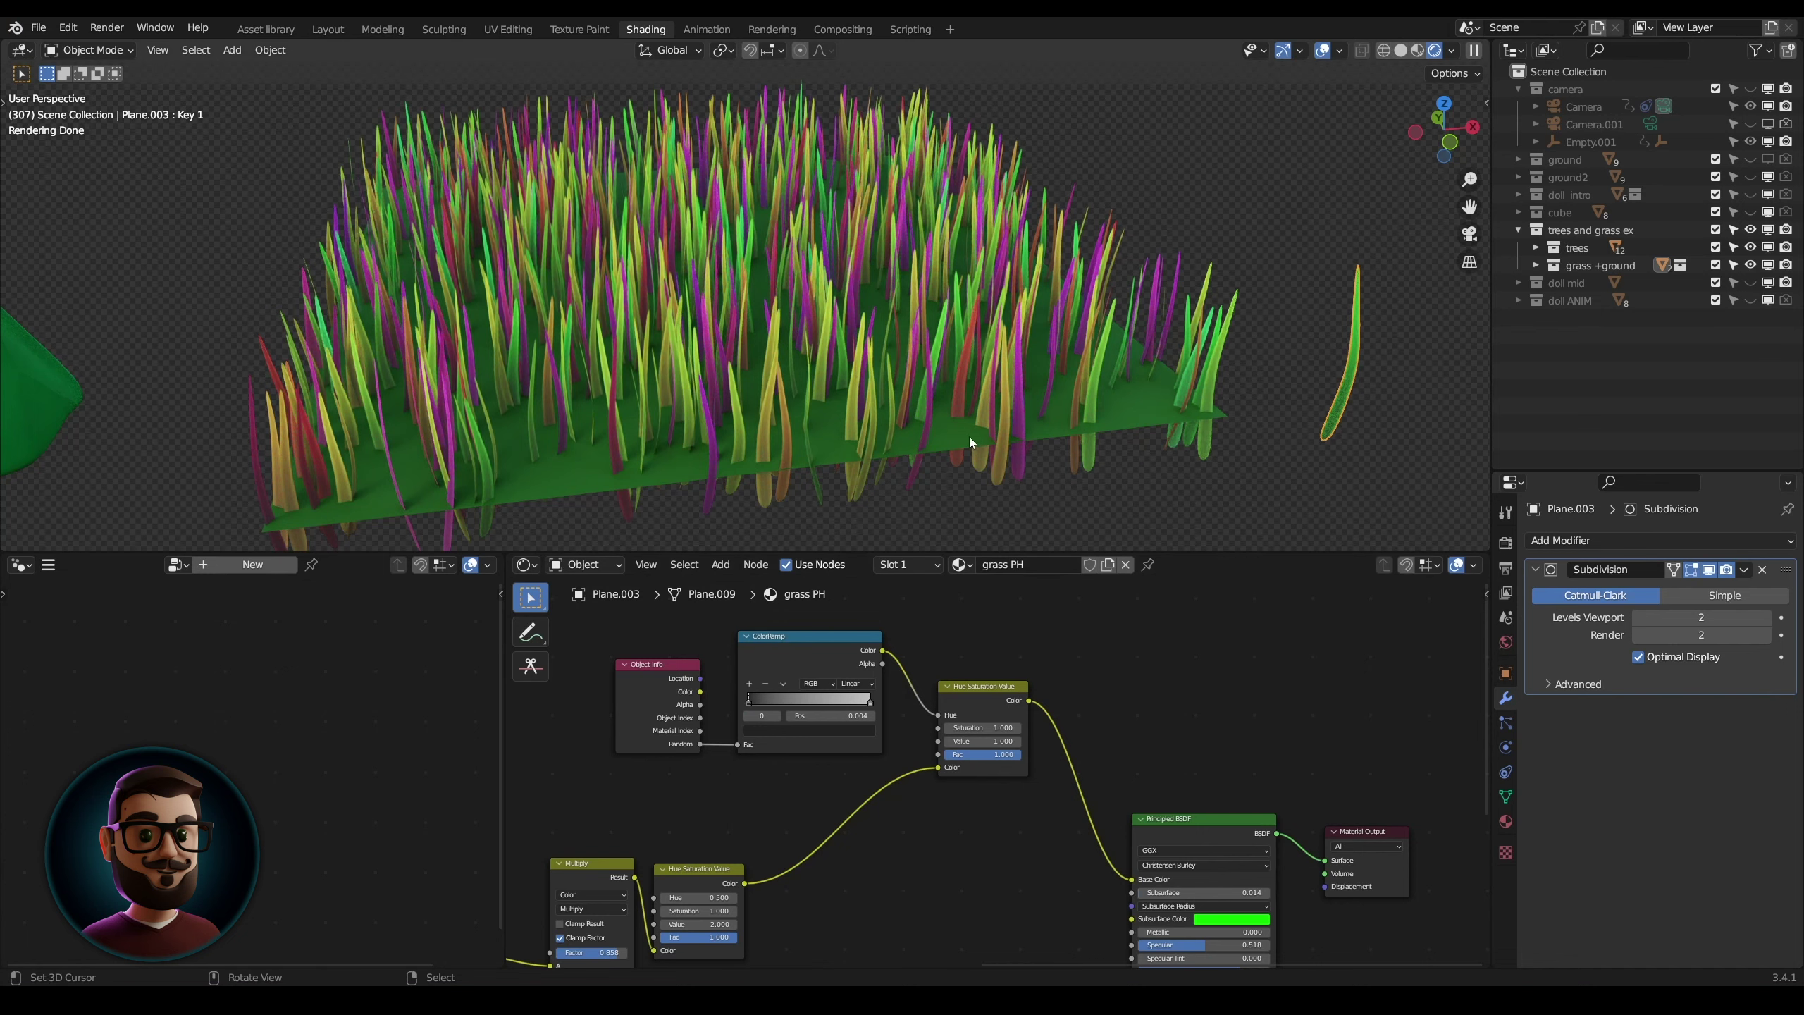
{"action": "left_click", "coordinate": [811, 734]}
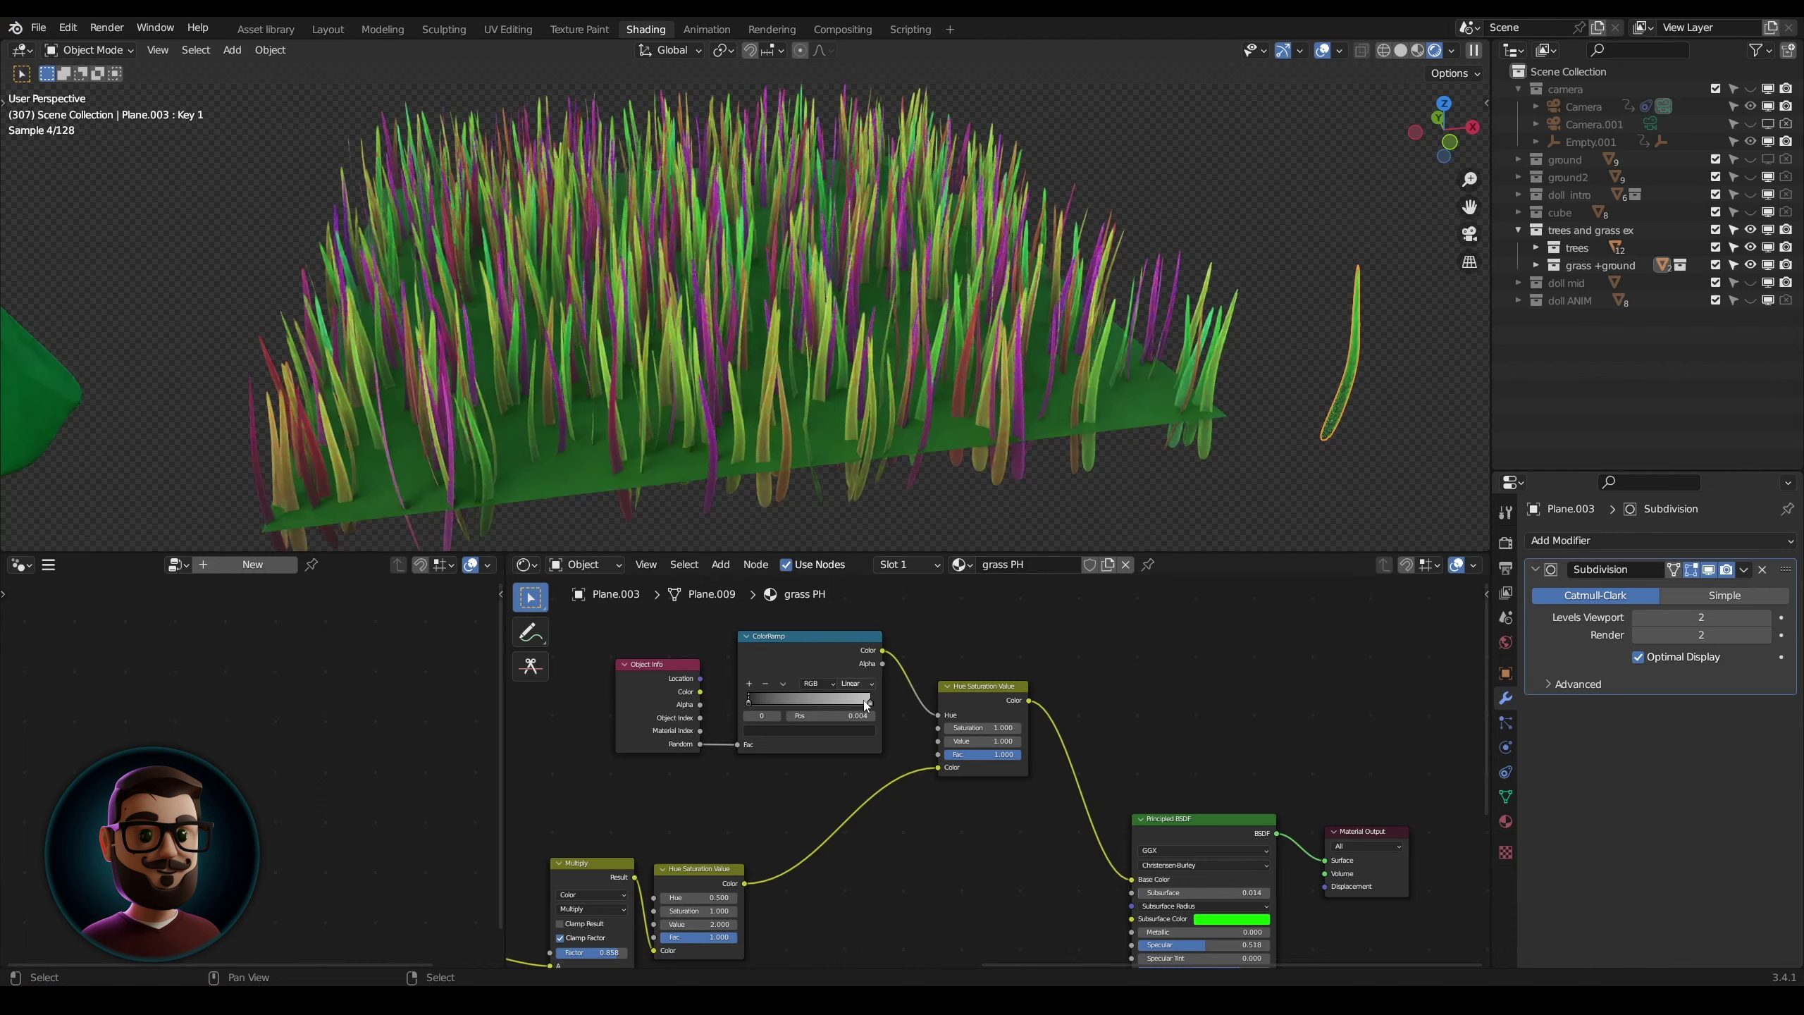
{"action": "left_click", "coordinate": [960, 565]}
{"action": "scroll", "coordinate": [1106, 345], "scroll_direction": "down", "scroll_amount": 2}
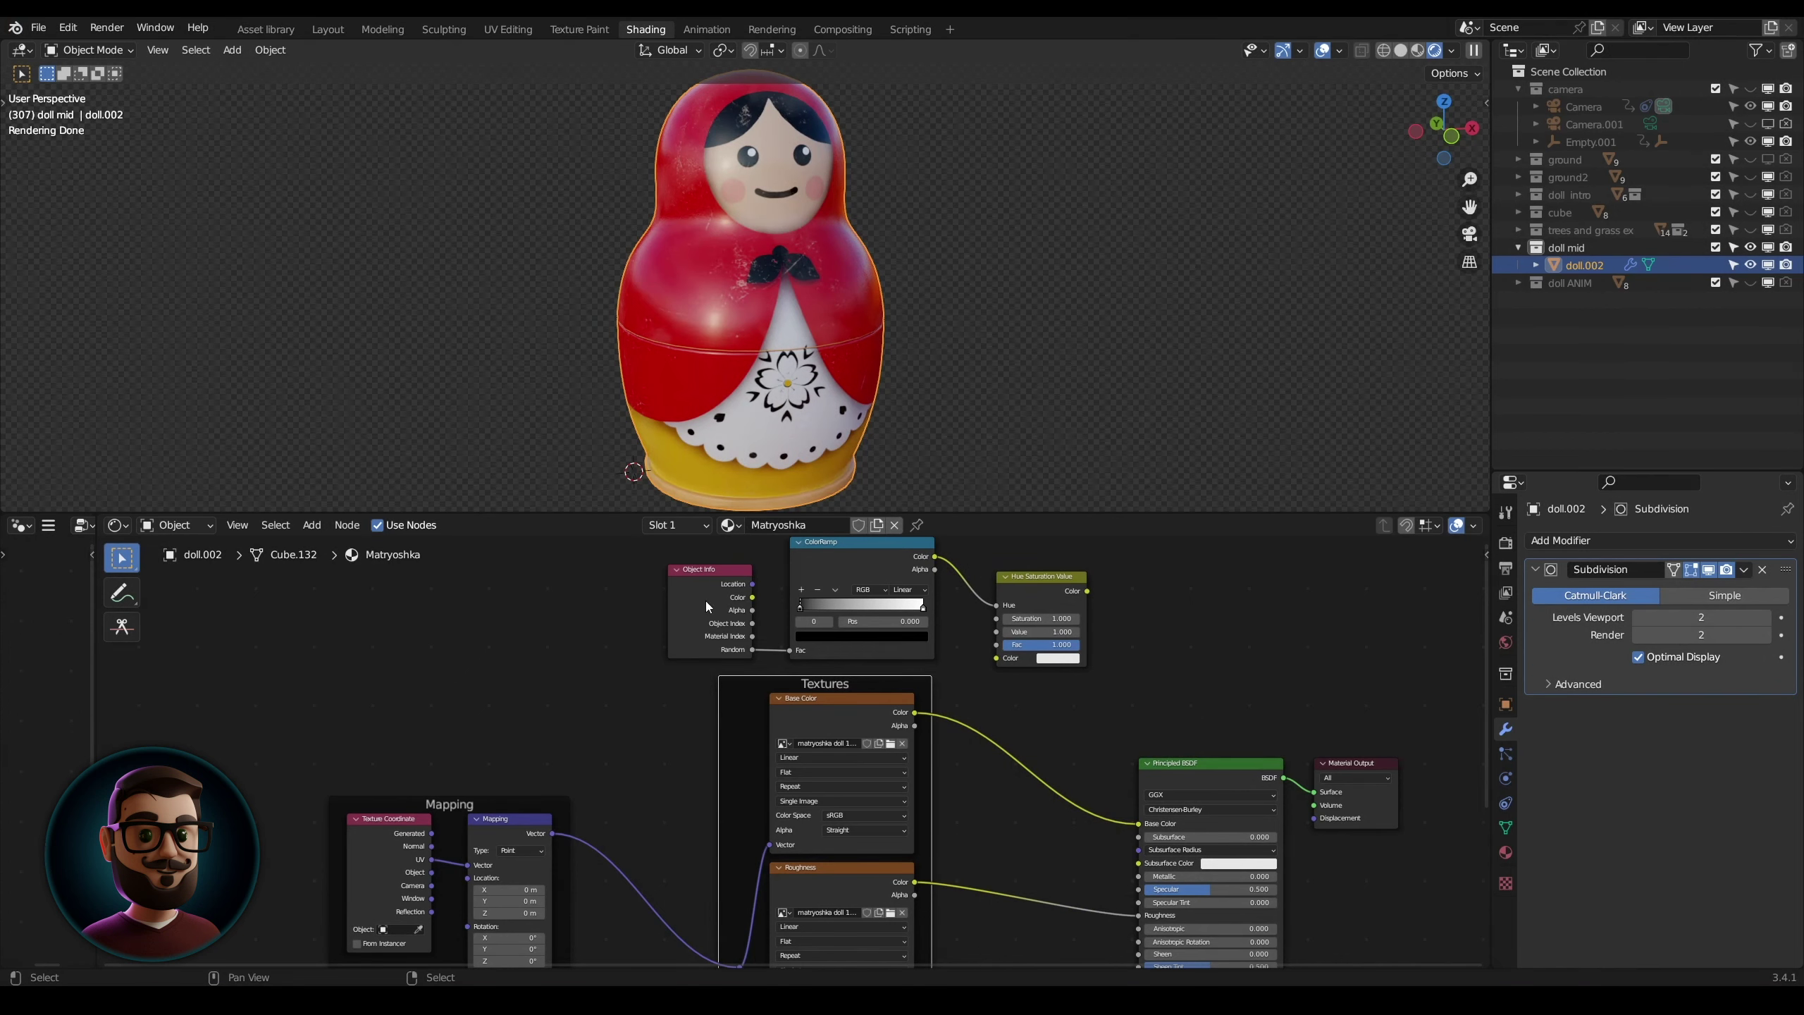
Step: Route the Base Color texture through the Hue Saturation Value node's Color input into the Principled BSDF's Base Color
{"action": "left_click_drag", "start_coordinate": [915, 722], "coordinate": [932, 732]}
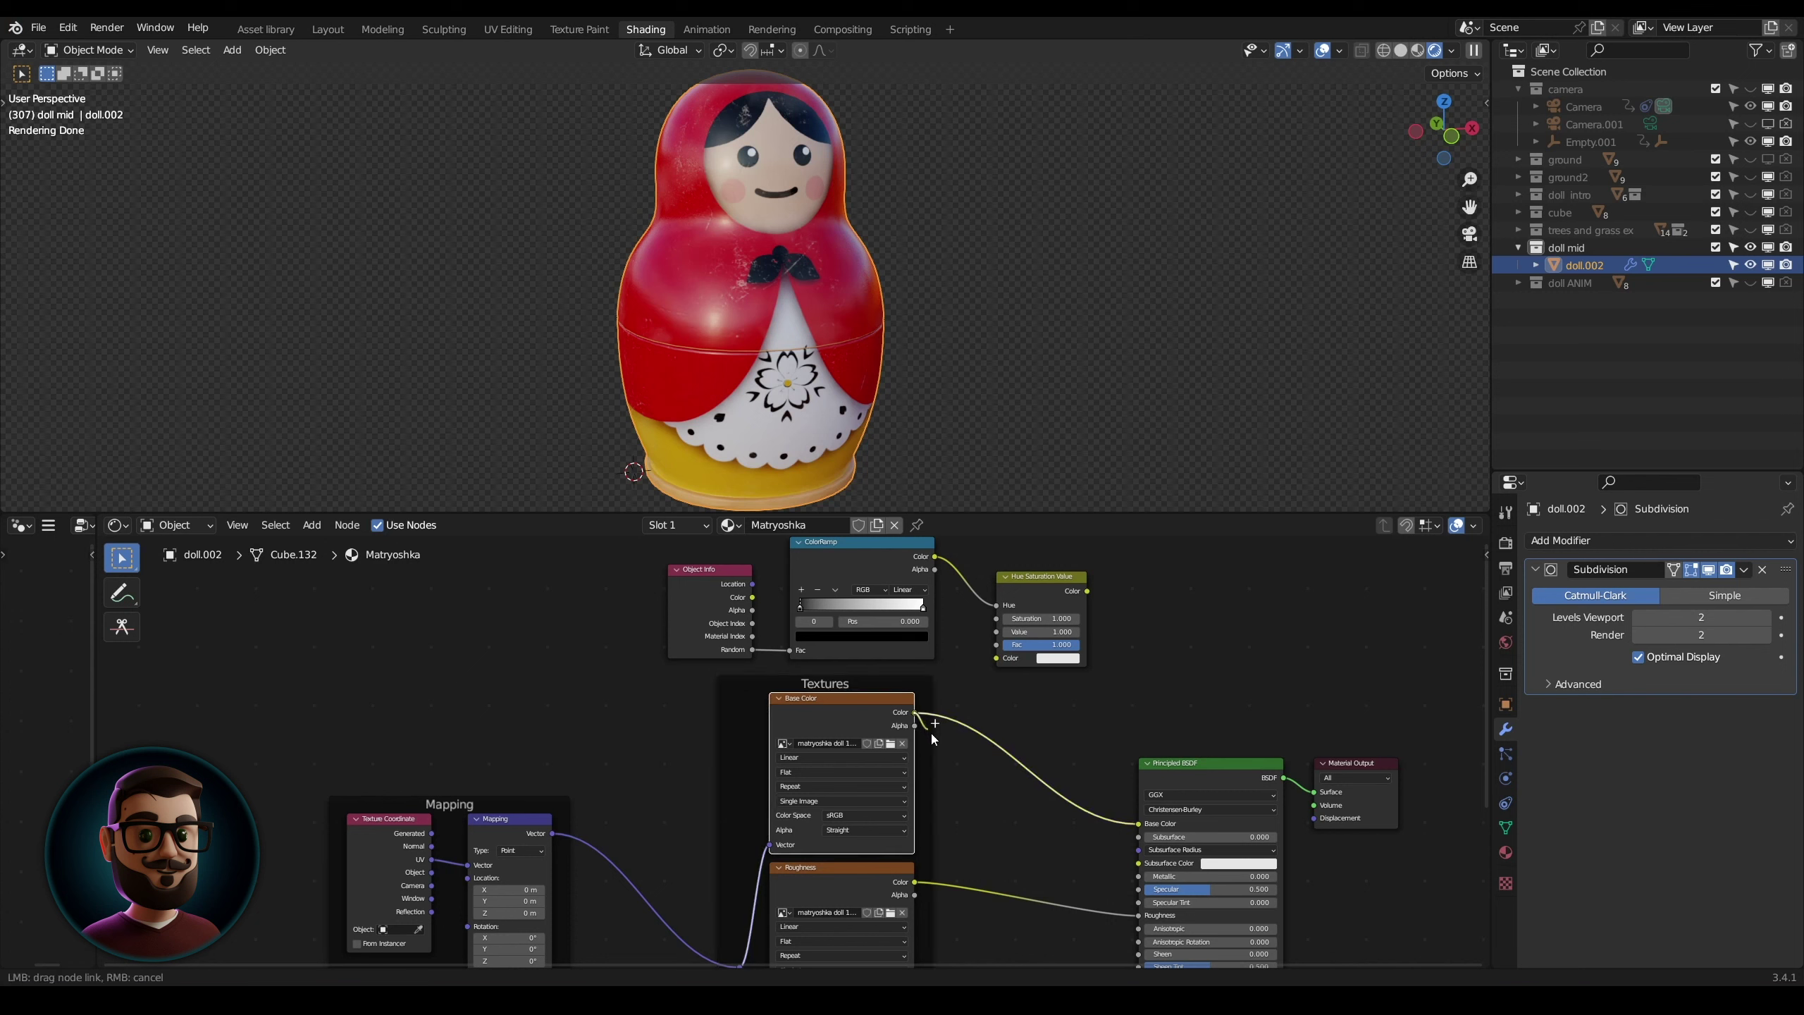
{"action": "left_click_drag", "start_coordinate": [992, 663], "coordinate": [995, 658]}
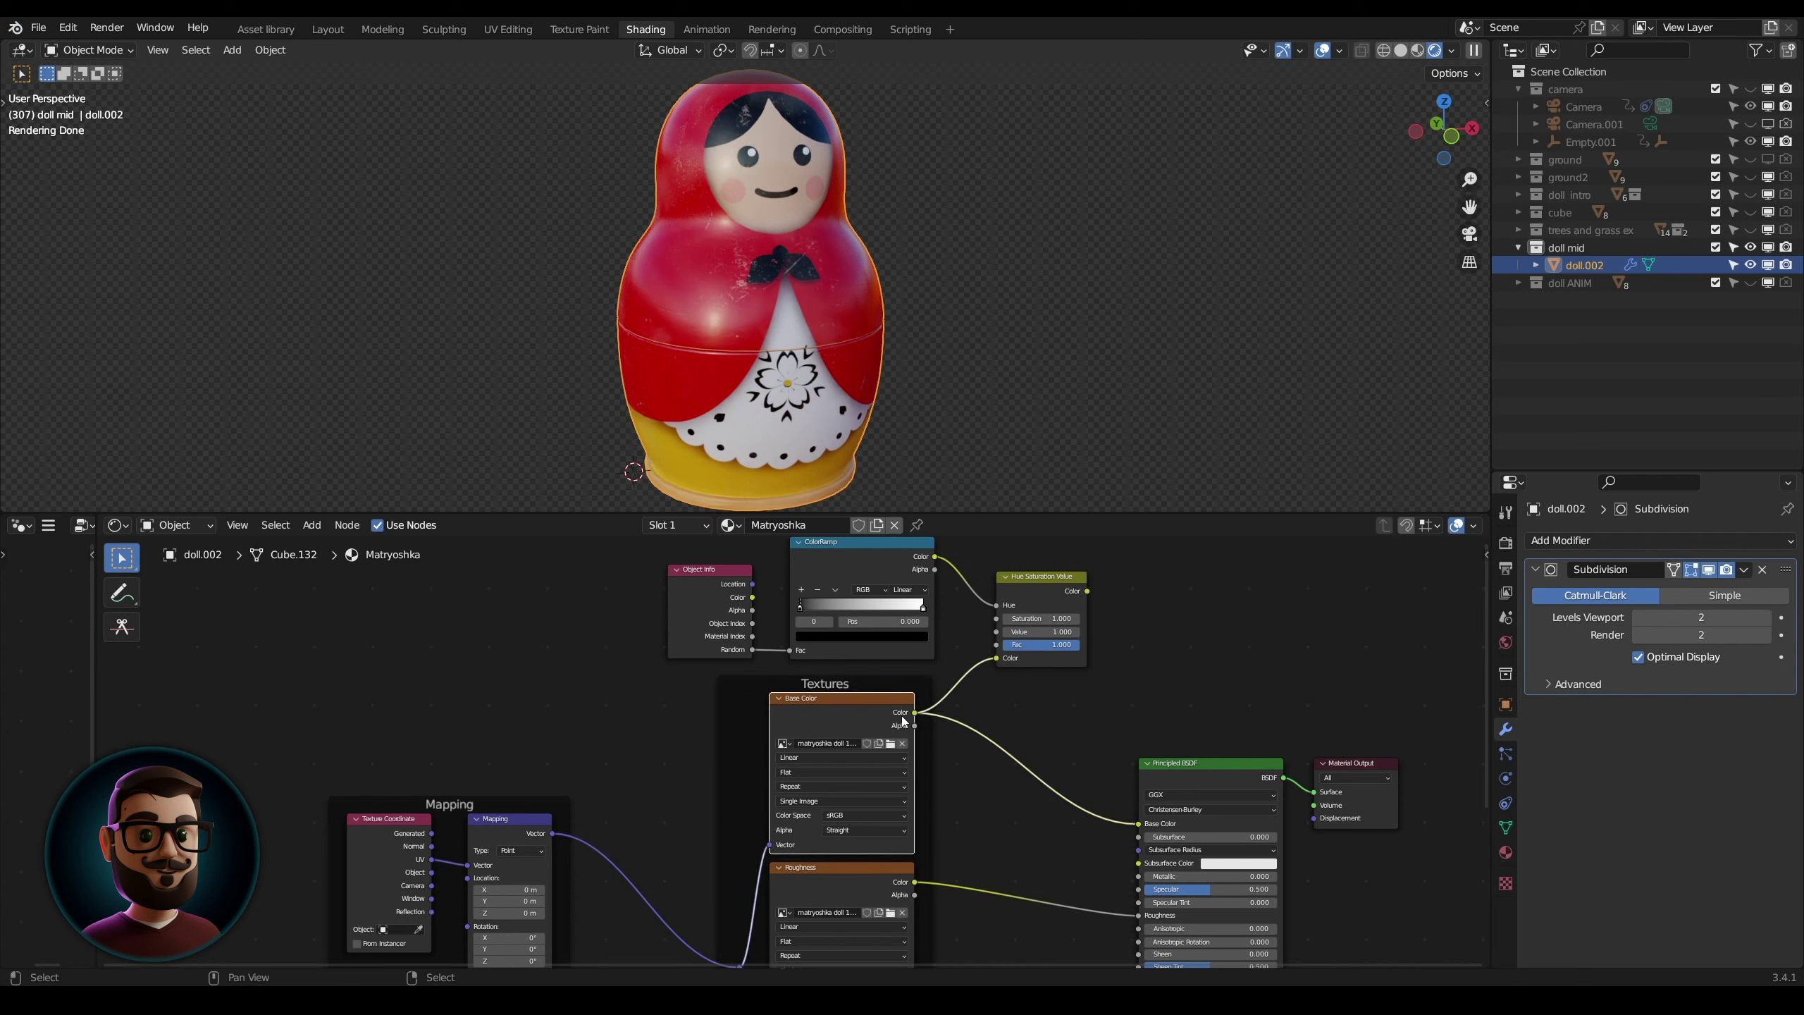
{"action": "left_click_drag", "start_coordinate": [1057, 588], "coordinate": [1137, 824]}
Step: In front view, duplicate the doll along the X axis and place the copy beside the original
{"action": "key", "text": "KP_1"}
{"action": "scroll", "coordinate": [963, 287], "scroll_direction": "up", "scroll_amount": 1}
{"action": "middle_click_drag", "start_coordinate": [964, 287], "coordinate": [492, 312], "text": "shift"}
{"action": "key", "text": "shift+d"}
{"action": "key", "text": "x"}
{"action": "left_click", "coordinate": [804, 298]}
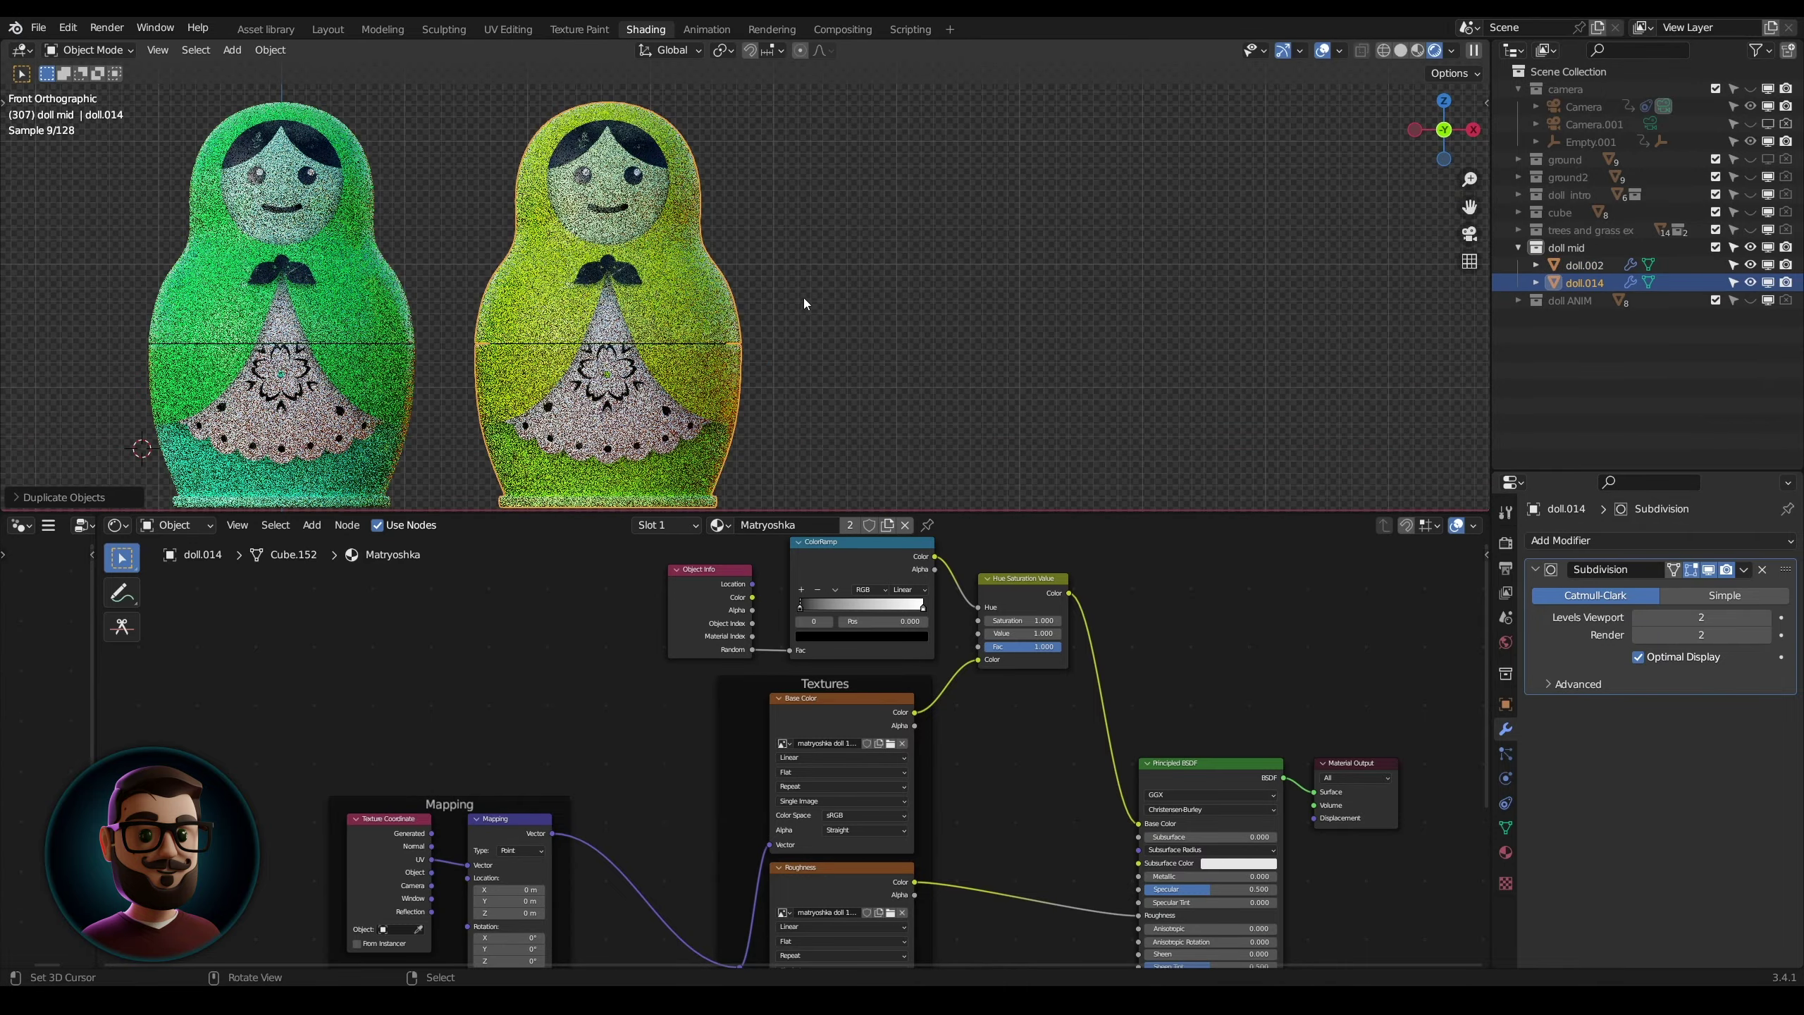
Step: Repeat the doll duplication four more times to make a row of six dolls
{"action": "scroll", "coordinate": [806, 303], "scroll_direction": "down", "scroll_amount": 3}
{"action": "key", "text": "shift+r"}
{"action": "key", "text": "shift+r"}
{"action": "key", "text": "shift+r"}
{"action": "key", "text": "shift+r"}
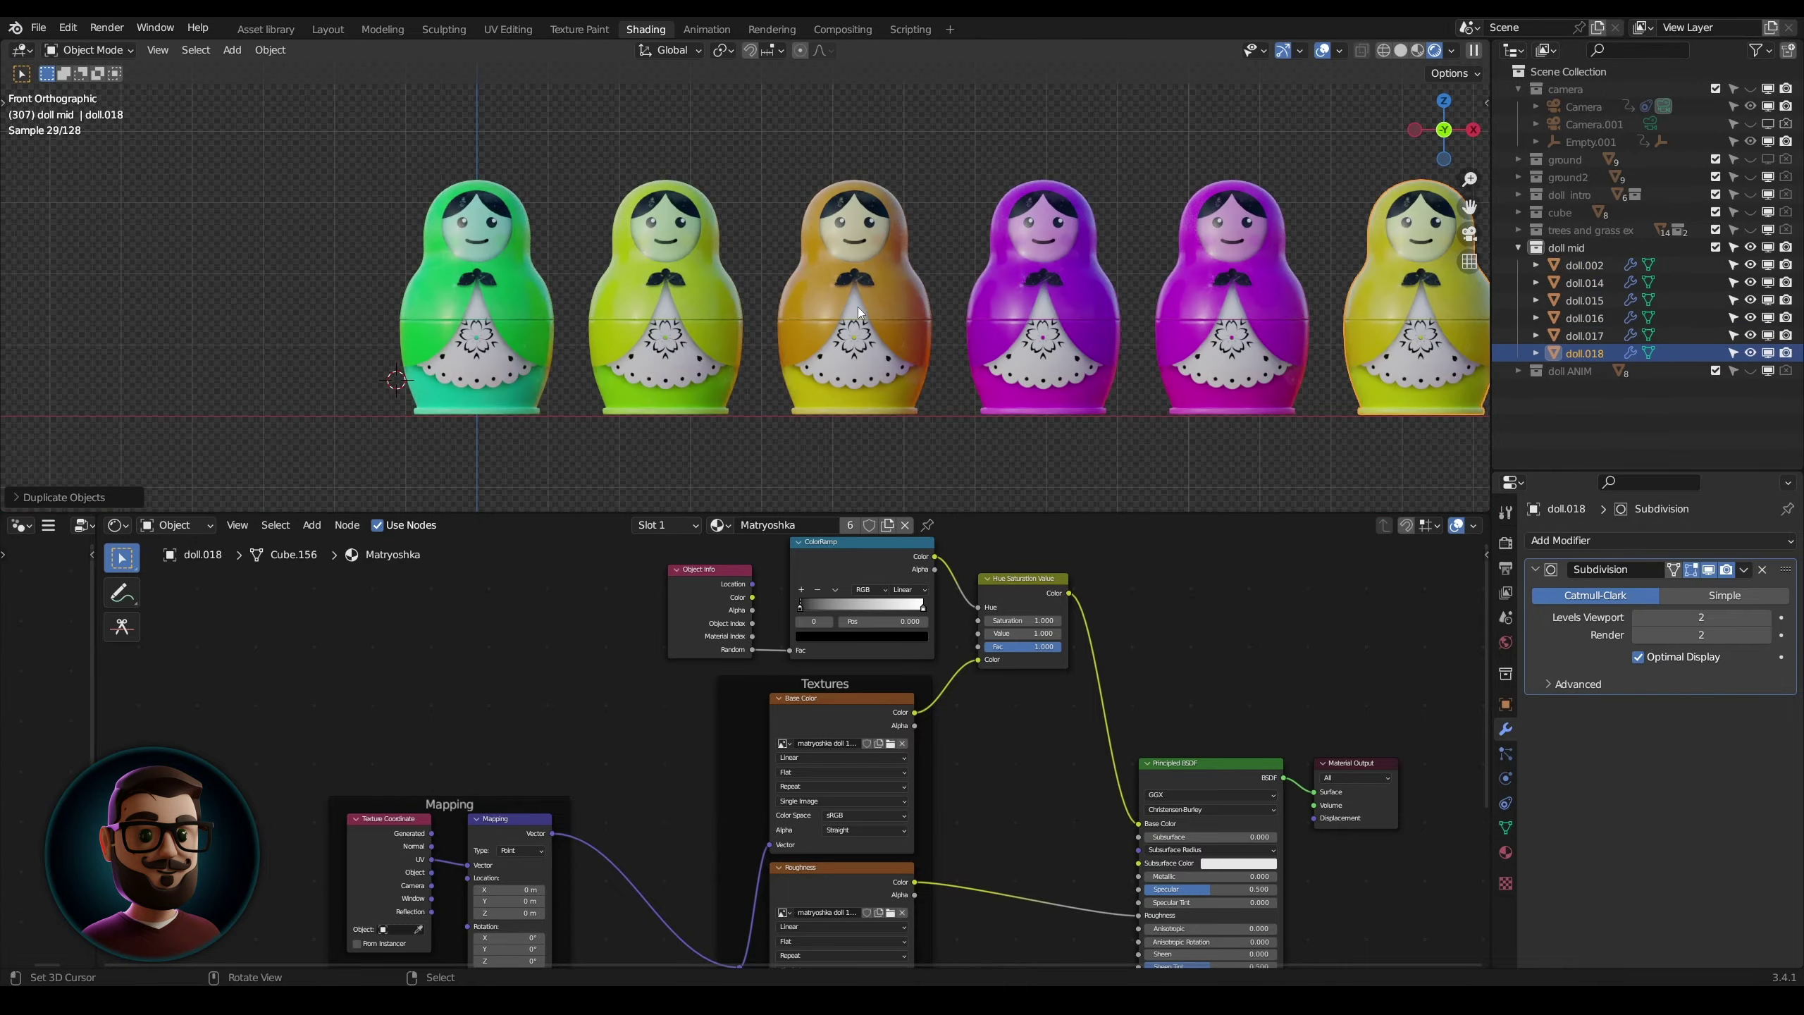
Step: Preview the Hue Saturation Value node's output on the dolls, and return to previewing the Principled BSDF
{"action": "scroll", "coordinate": [899, 326], "scroll_direction": "up", "scroll_amount": 1}
{"action": "scroll", "coordinate": [899, 325], "scroll_direction": "up", "scroll_amount": 1}
{"action": "middle_click_drag", "start_coordinate": [899, 326], "coordinate": [829, 327], "text": "shift"}
{"action": "scroll", "coordinate": [994, 682], "scroll_direction": "down", "scroll_amount": 1}
{"action": "middle_click_drag", "start_coordinate": [994, 682], "coordinate": [969, 731]}
{"action": "left_click", "coordinate": [995, 627], "text": "ctrl+shift"}
{"action": "left_click", "coordinate": [1180, 820], "text": "ctrl+shift"}
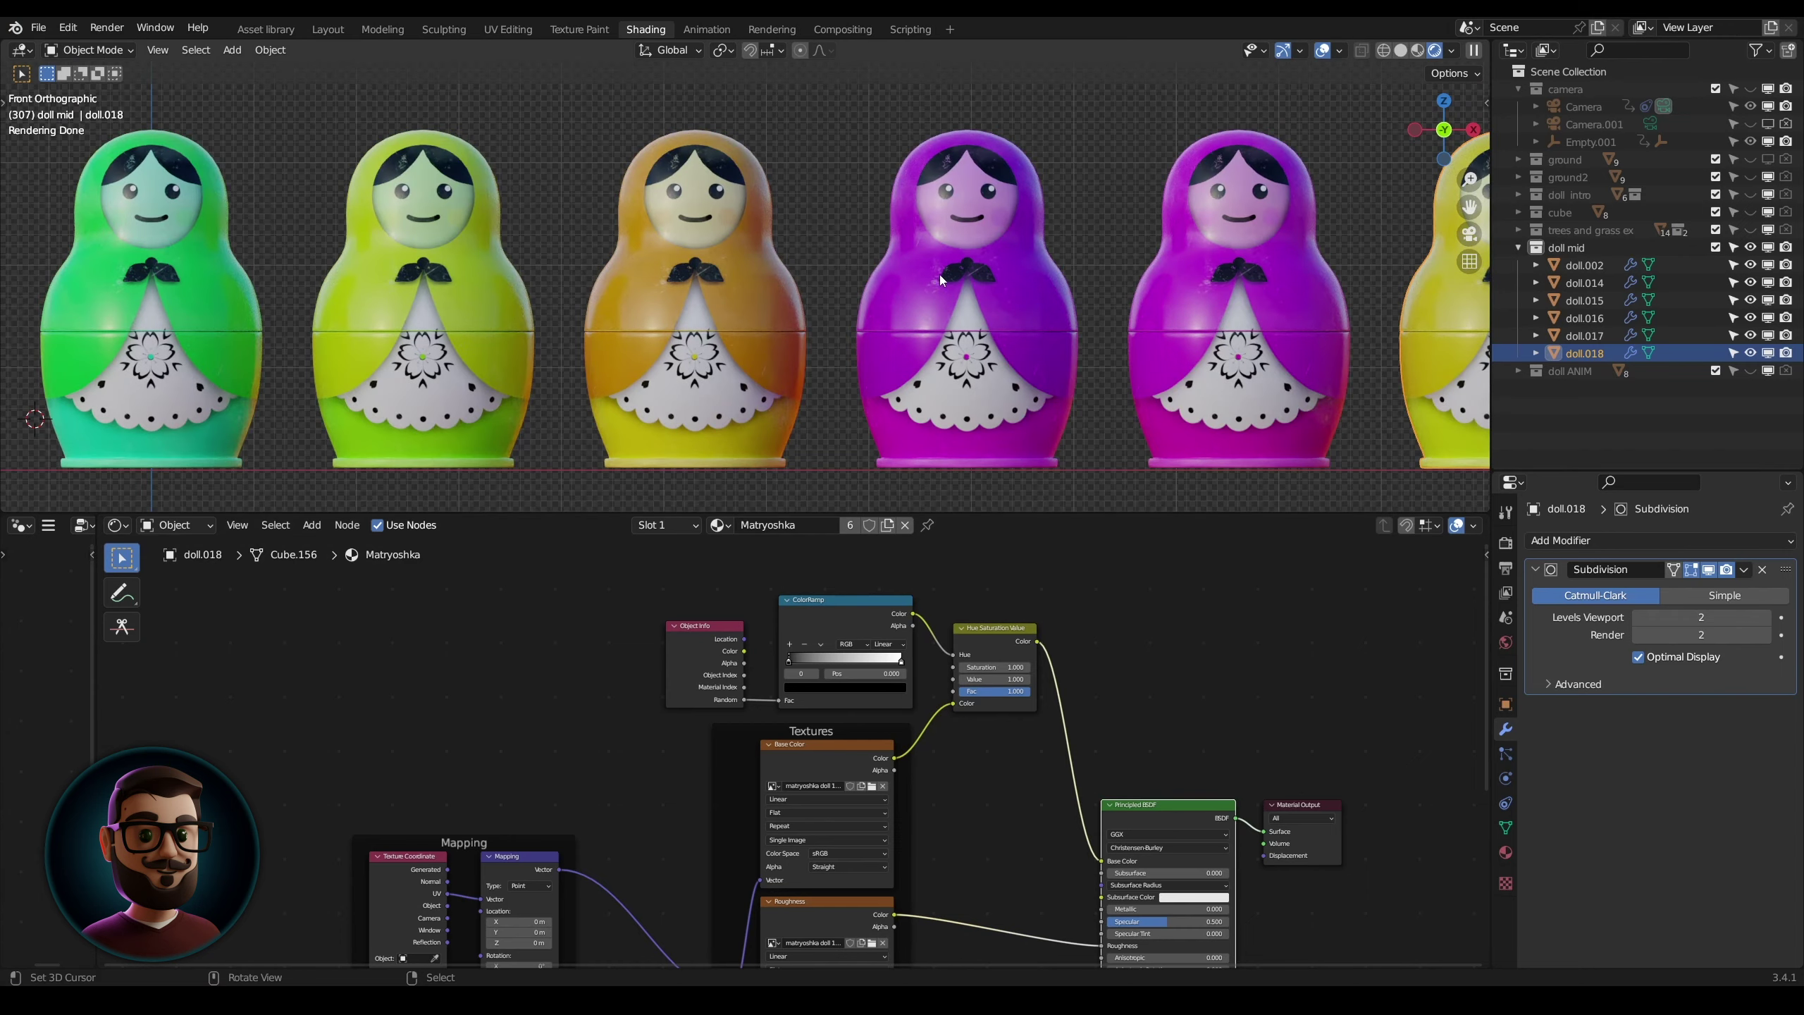
Step: Make the third doll active and link the mask.png texture's Color output to the Hue Saturation Value node's Fac input
{"action": "scroll", "coordinate": [928, 274], "scroll_direction": "down", "scroll_amount": 1}
{"action": "scroll", "coordinate": [702, 234], "scroll_direction": "up", "scroll_amount": 1}
{"action": "left_click", "coordinate": [803, 323]}
{"action": "scroll", "coordinate": [780, 352], "scroll_direction": "down", "scroll_amount": 1}
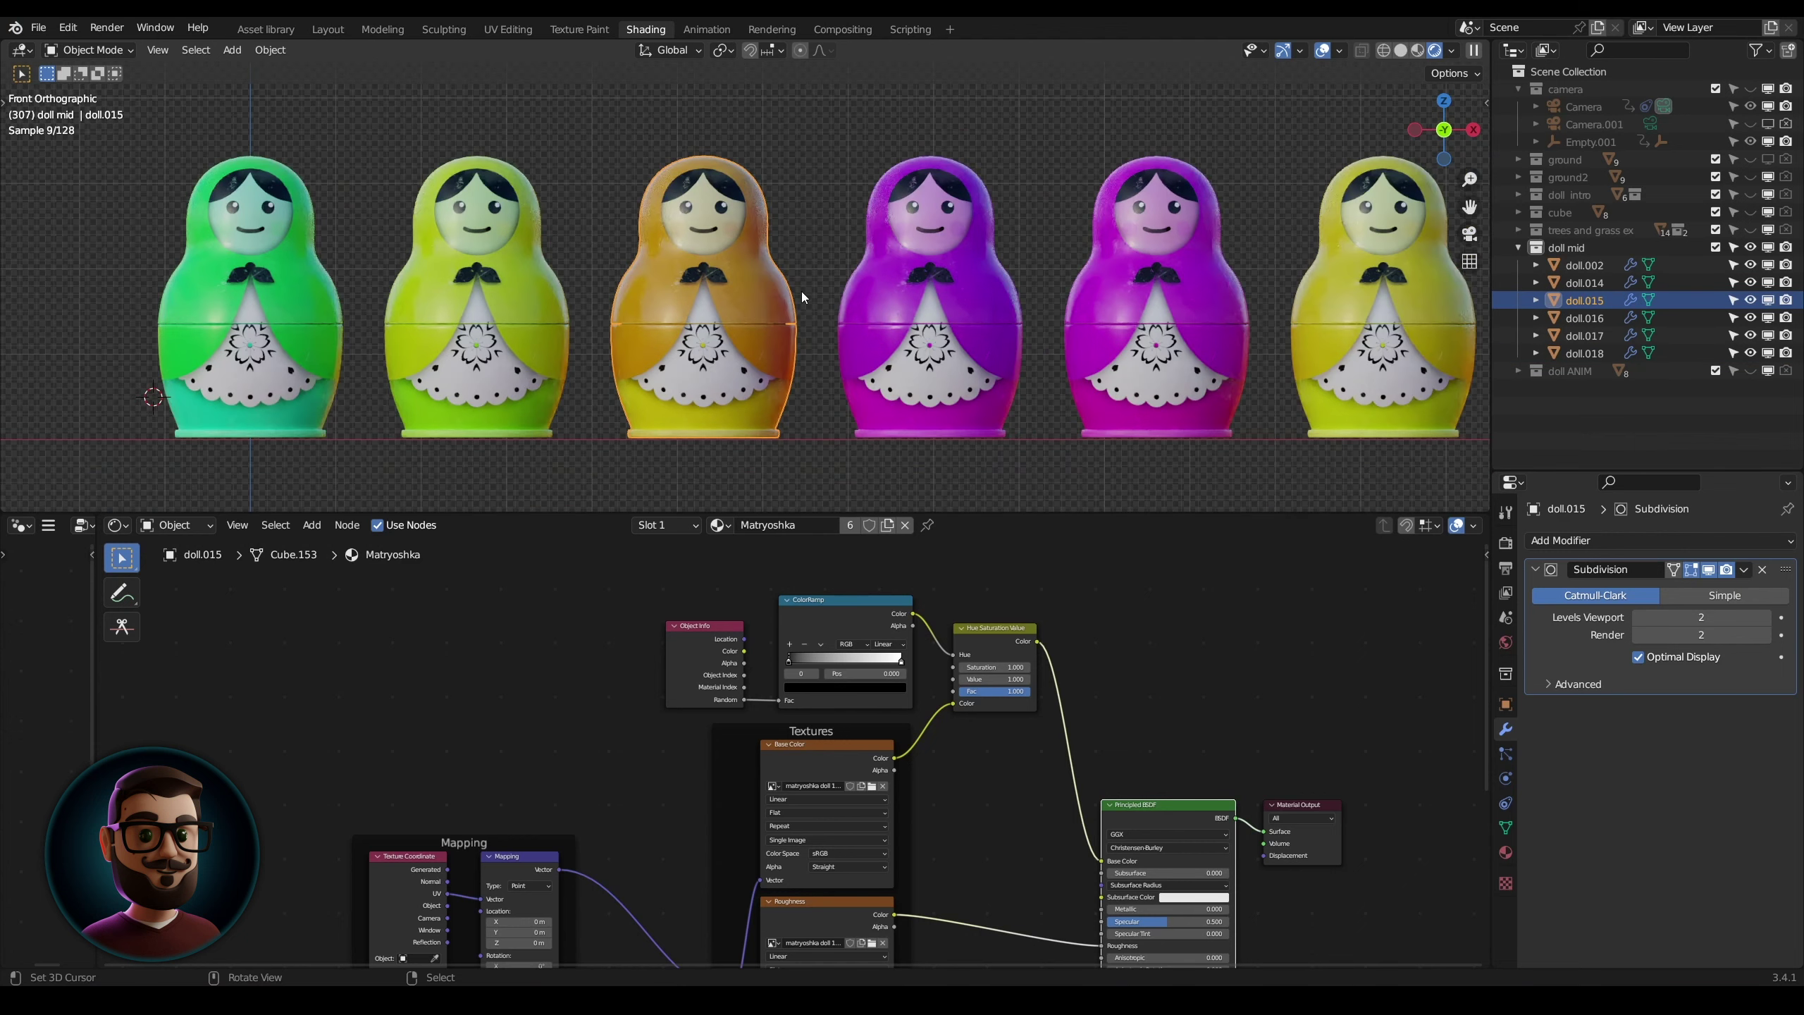
{"action": "left_click", "coordinate": [800, 291]}
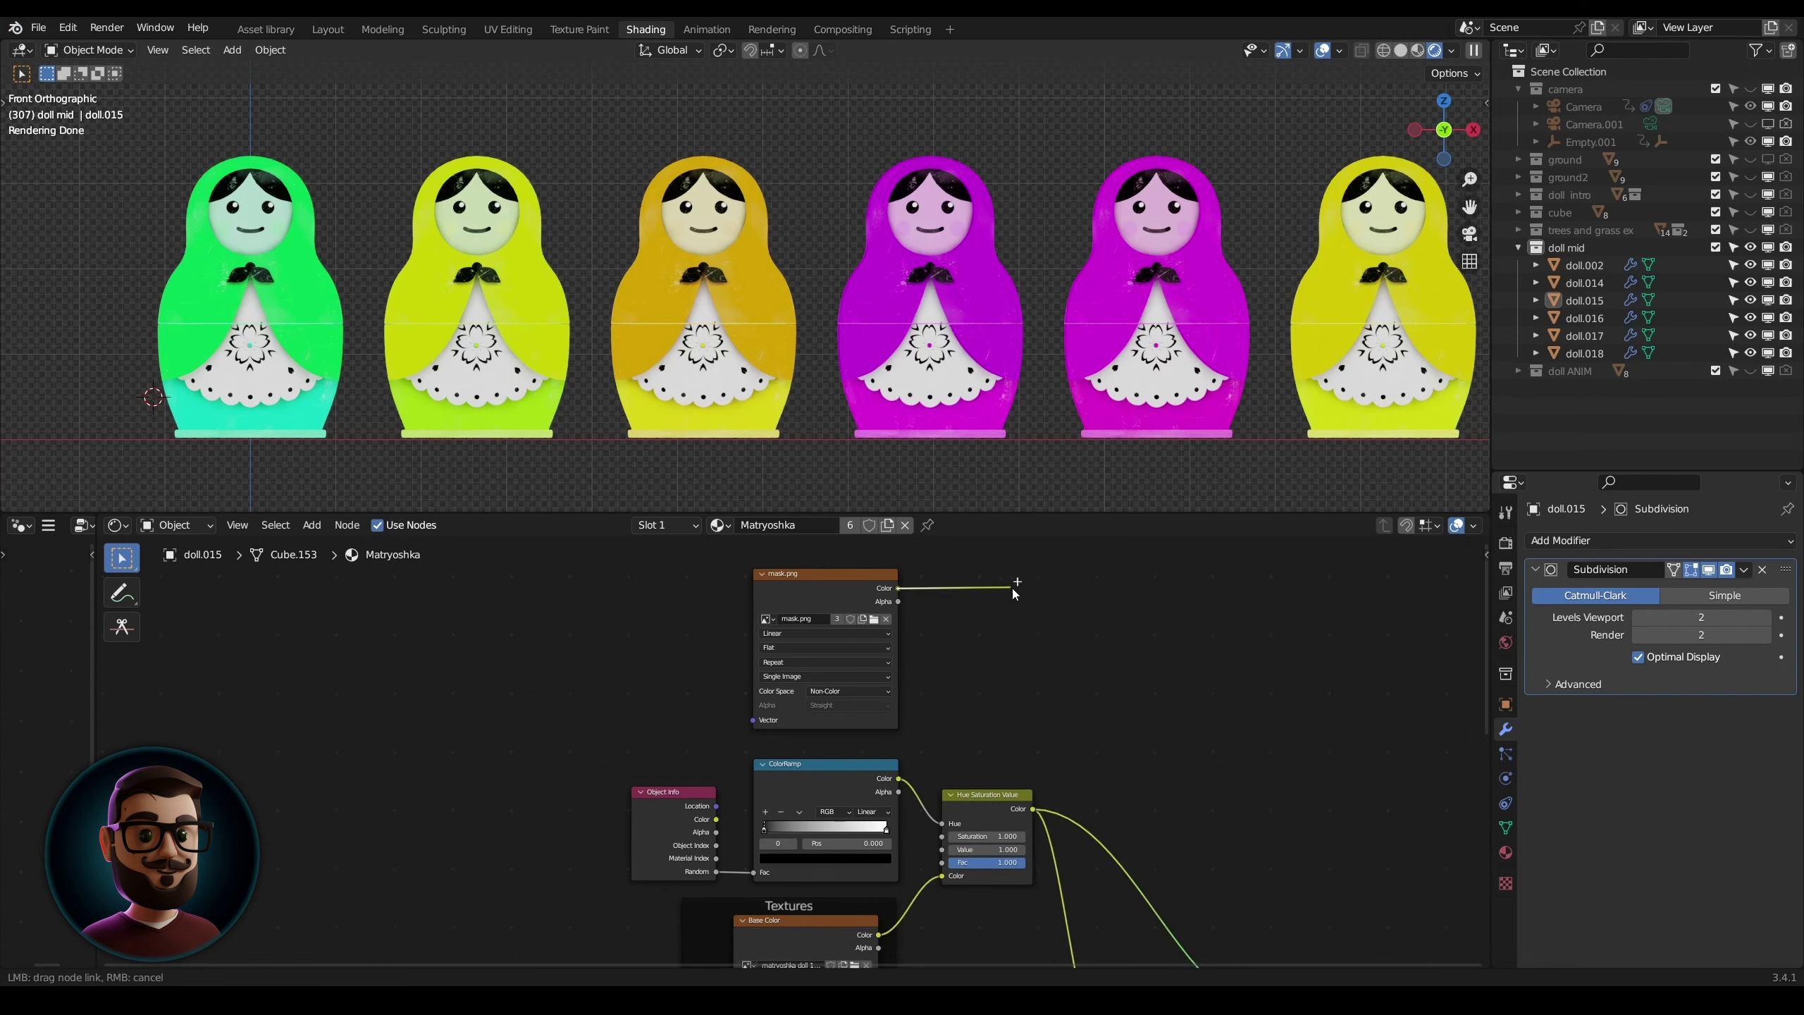
{"action": "left_click_drag", "start_coordinate": [899, 588], "coordinate": [943, 864]}
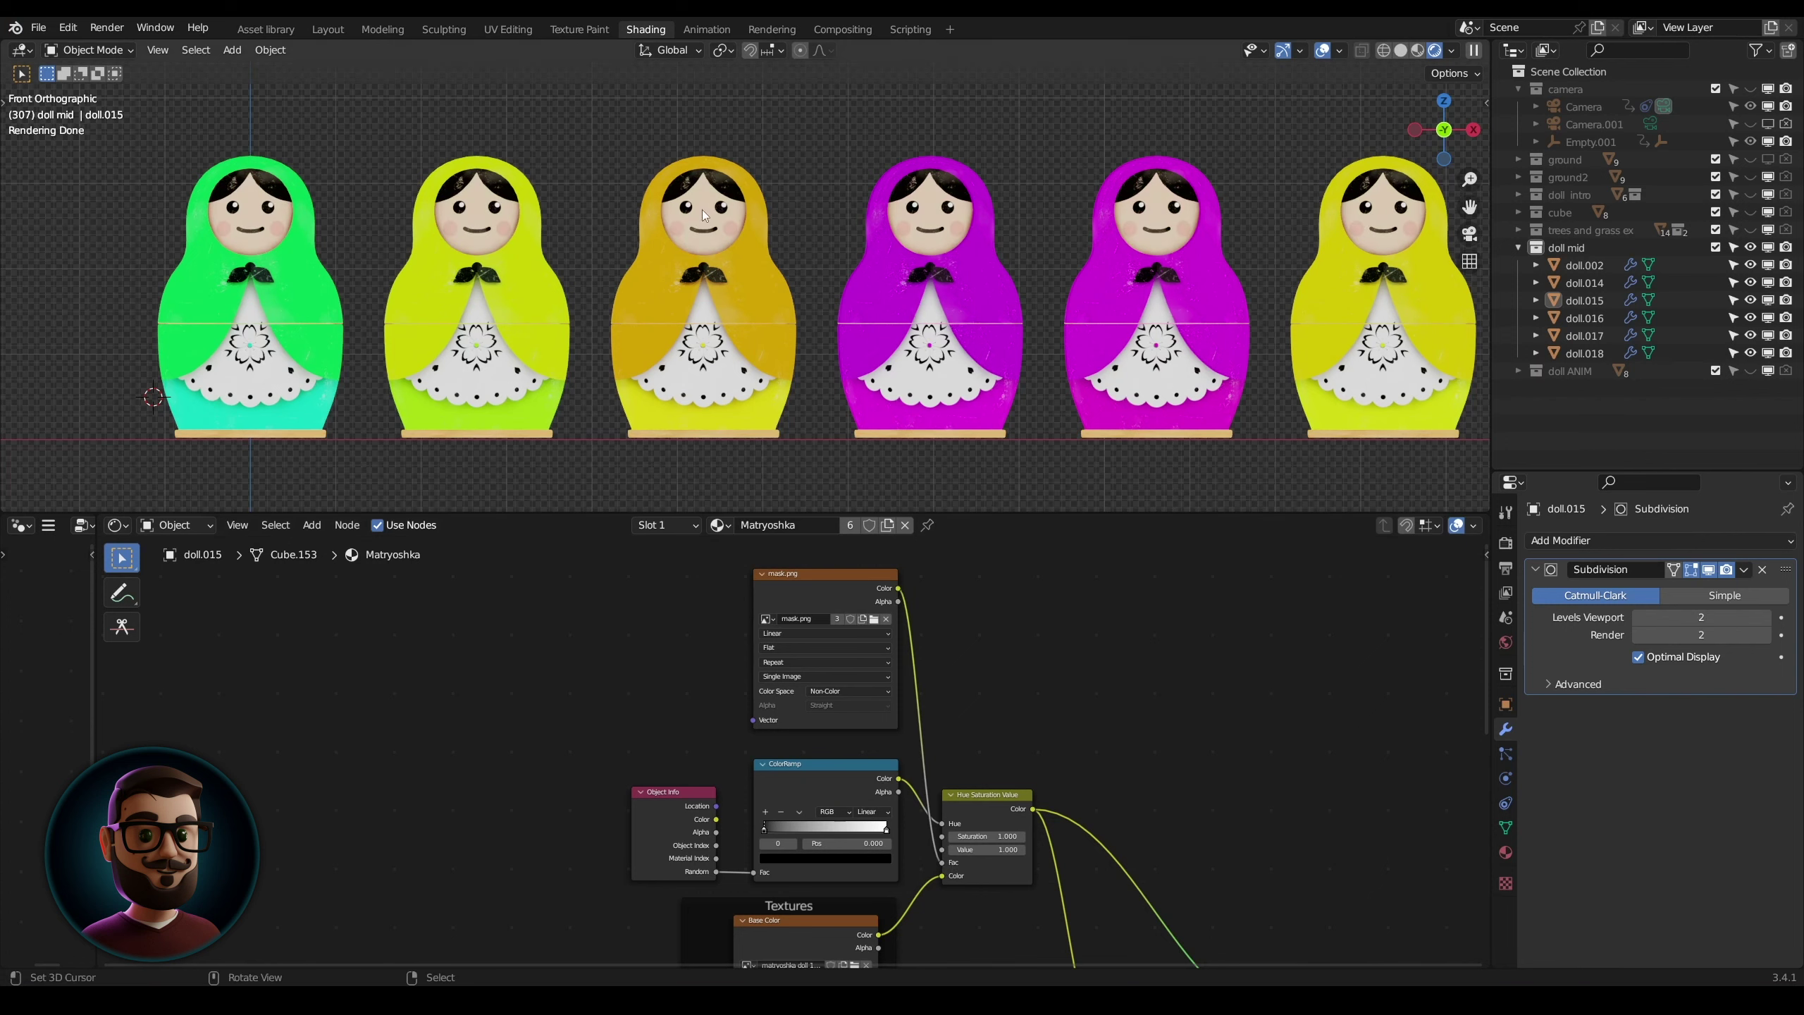
Step: Preview the mask.png texture and the Hue Saturation Value output, and restore the Principled BSDF as the displayed shader
{"action": "left_click_drag", "start_coordinate": [852, 590], "coordinate": [851, 586]}
{"action": "scroll", "coordinate": [993, 798], "scroll_direction": "up", "scroll_amount": 1}
{"action": "left_click", "coordinate": [1008, 810]}
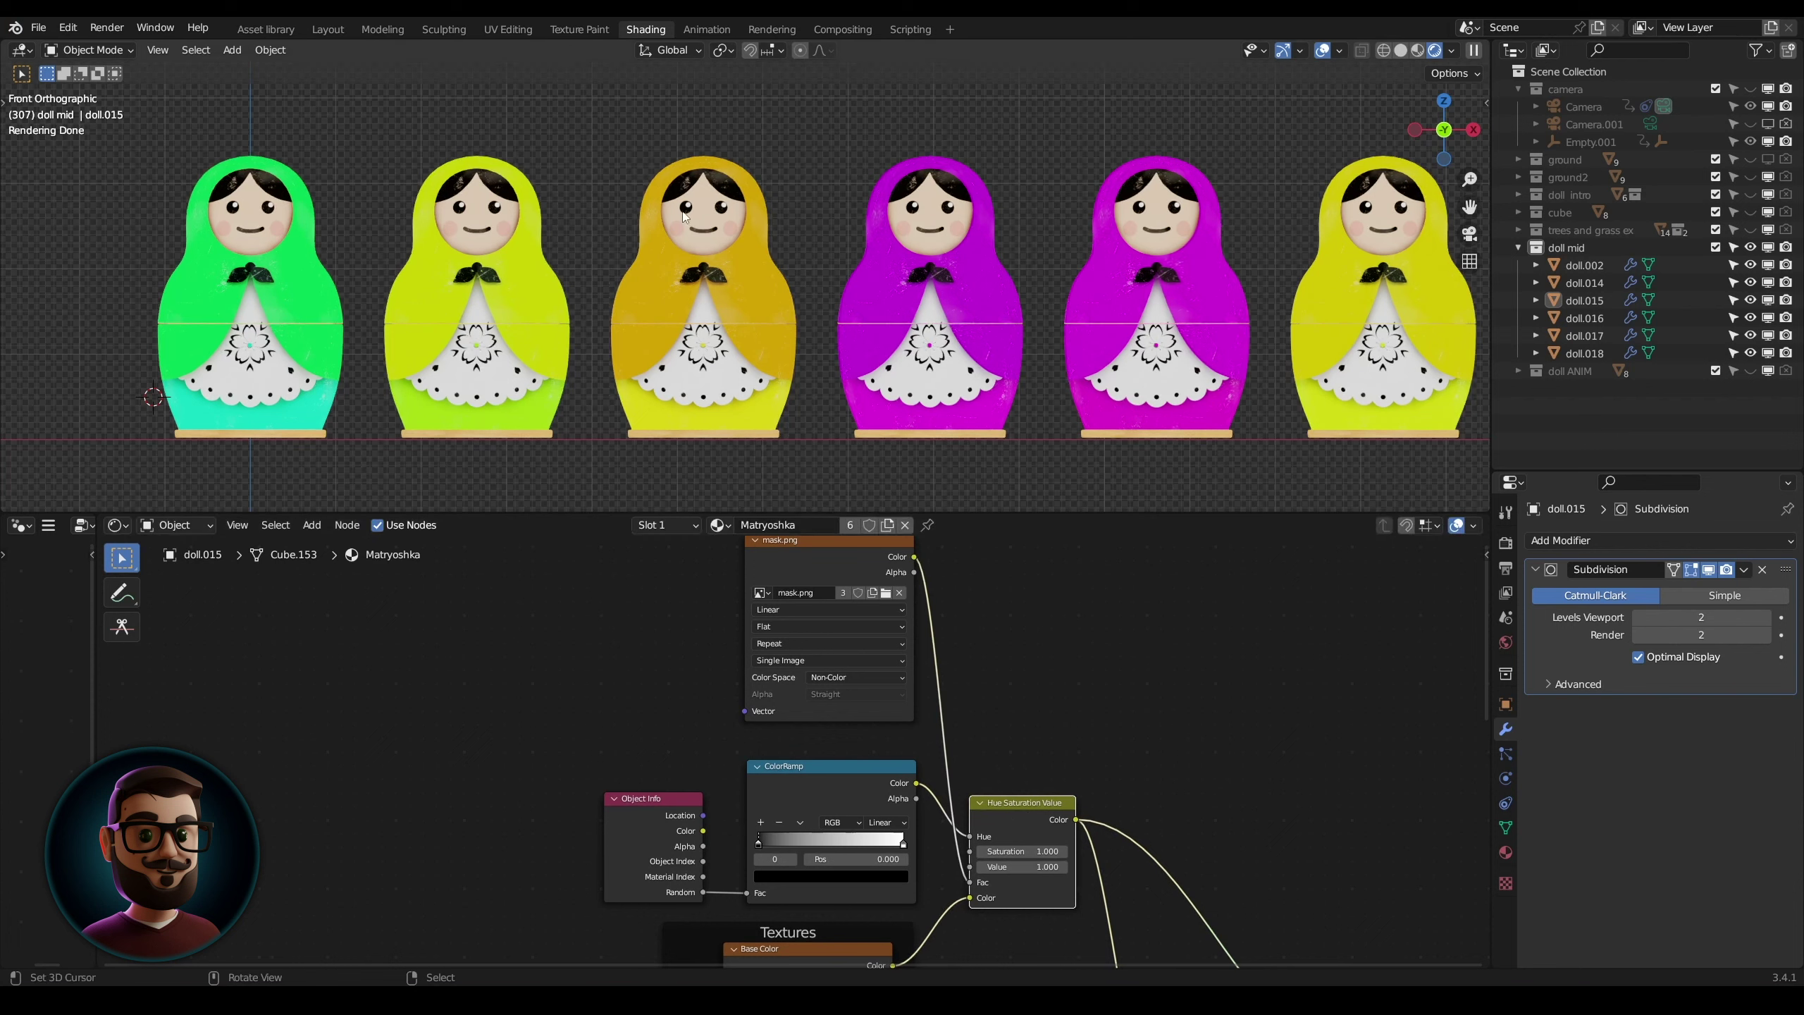
{"action": "left_click", "coordinate": [825, 561], "text": "ctrl+shift"}
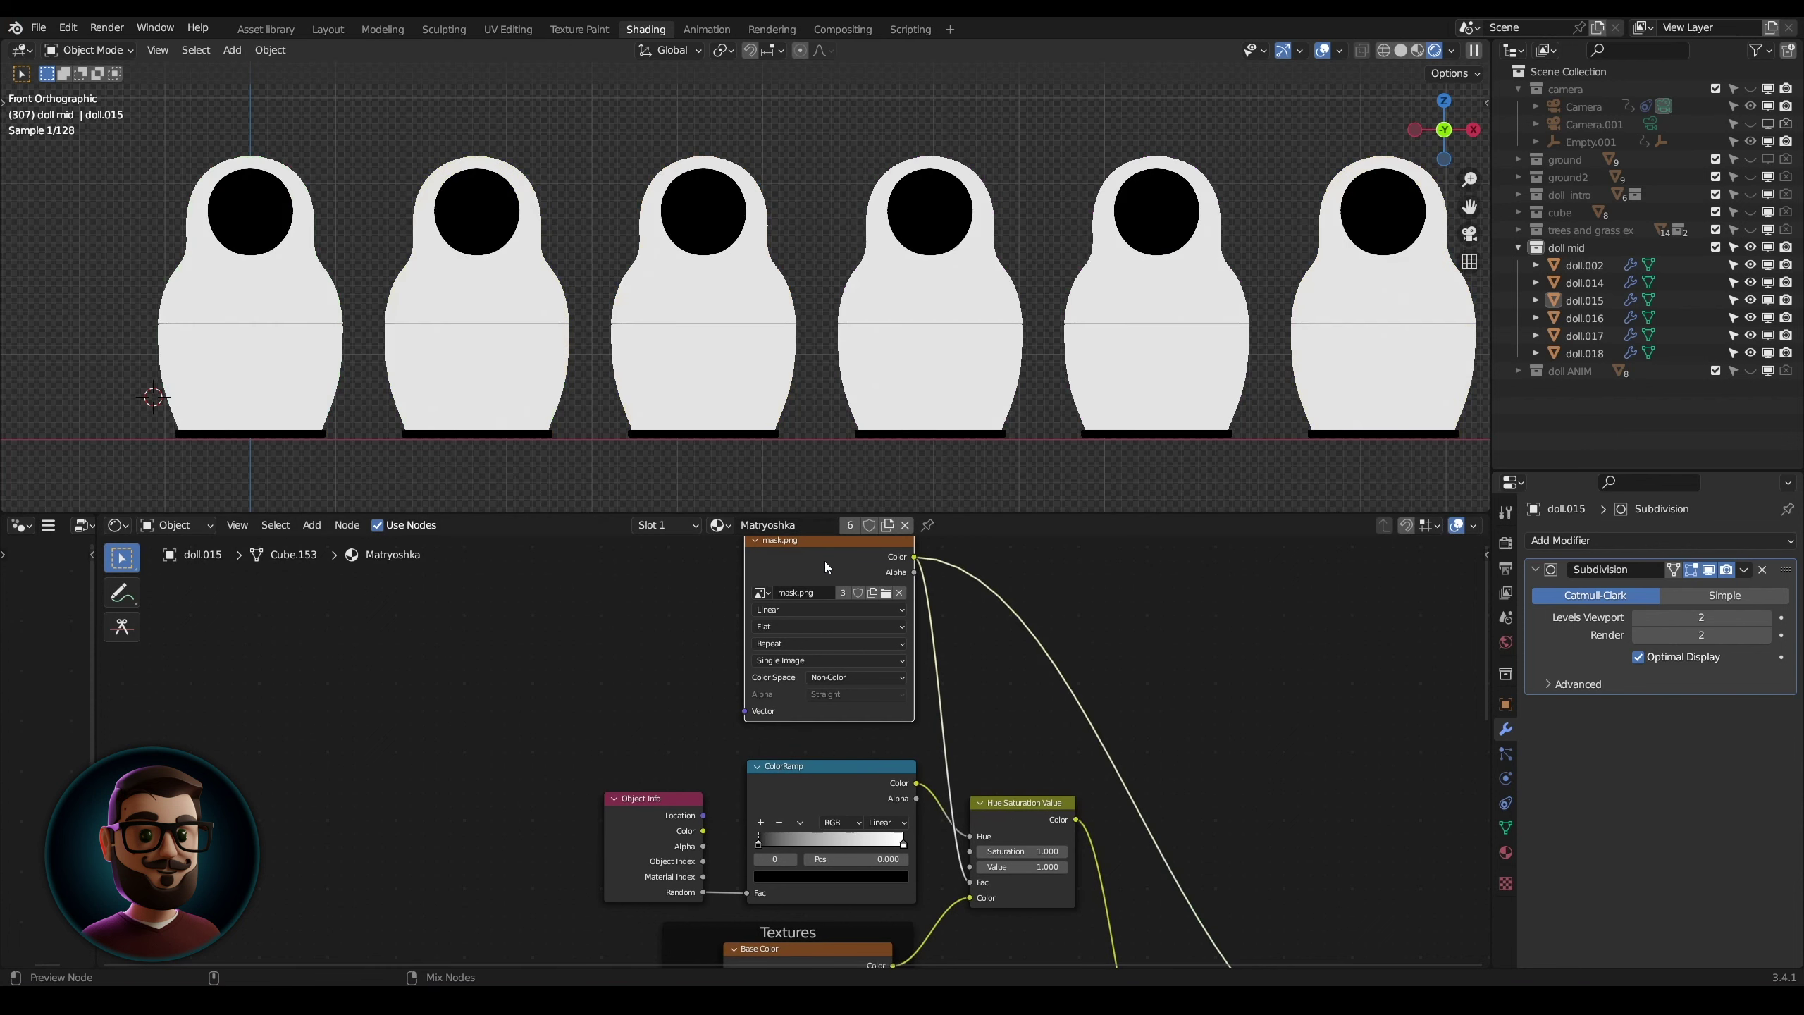
{"action": "left_click", "coordinate": [1040, 799], "text": "ctrl+shift"}
{"action": "scroll", "coordinate": [1100, 831], "scroll_direction": "down", "scroll_amount": 3}
{"action": "left_click", "coordinate": [937, 809], "text": "ctrl+shift"}
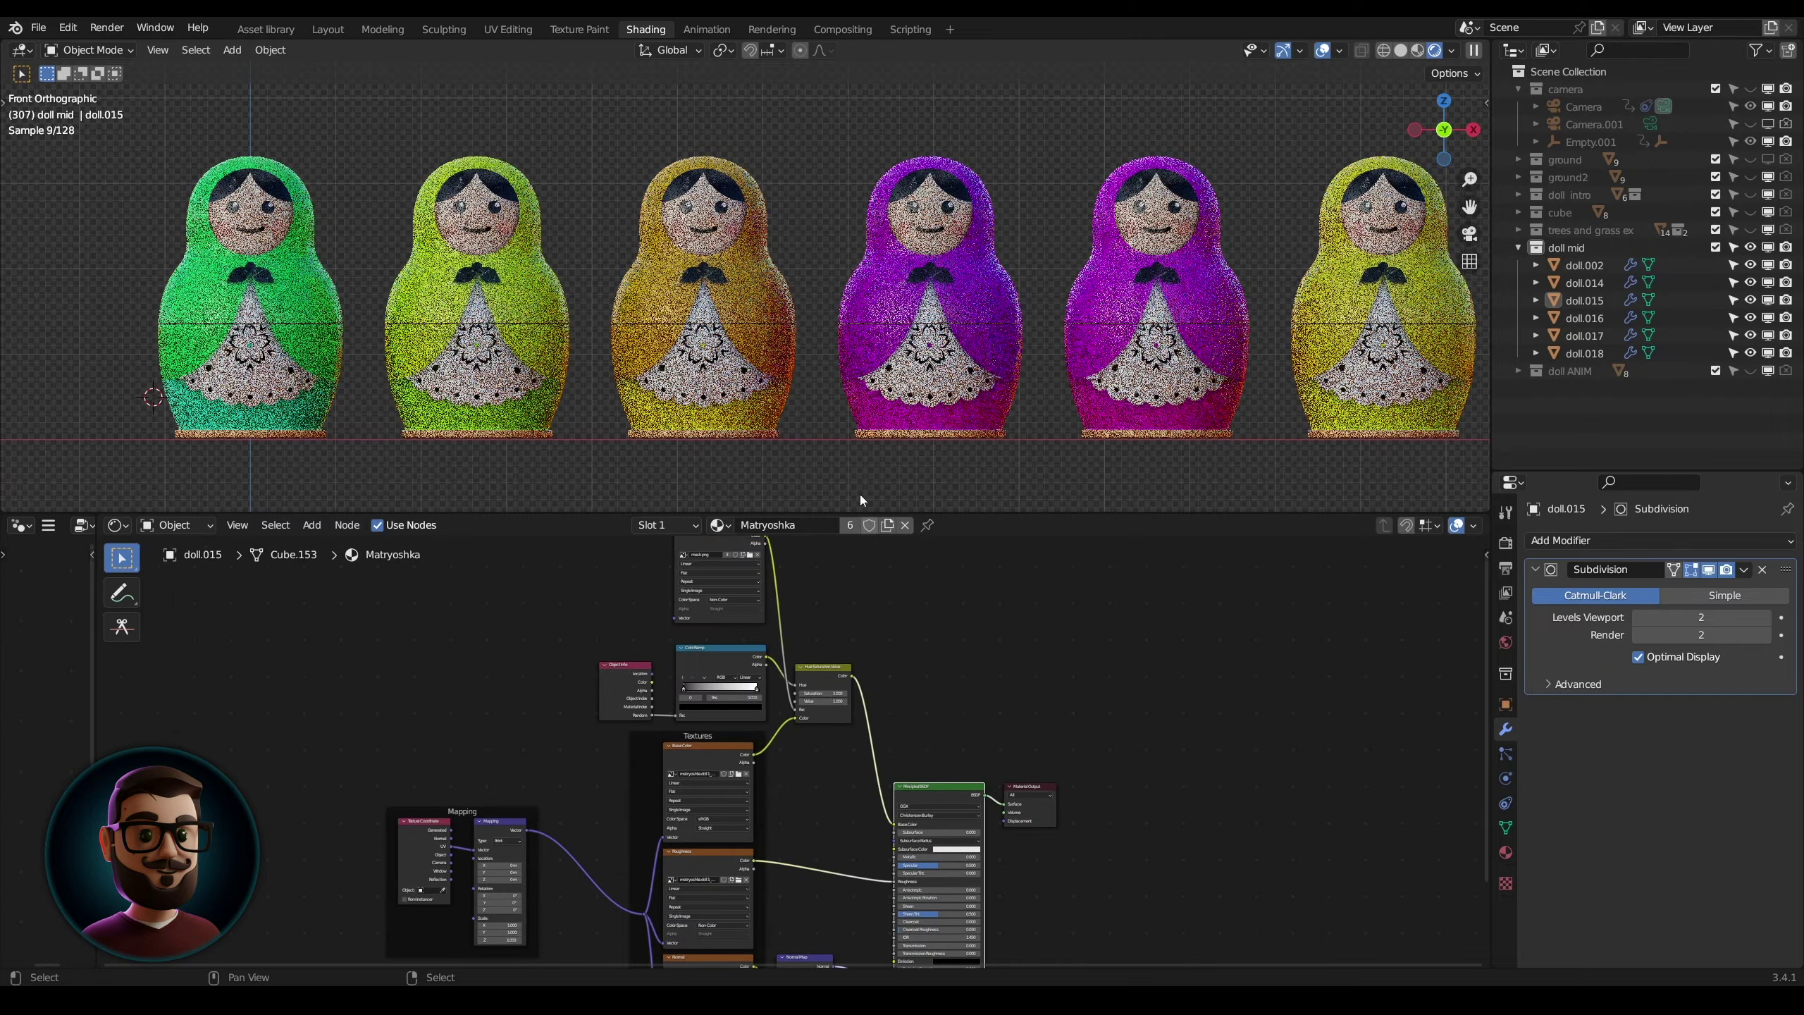
Step: Select all six dolls and duplicate them upward along the Z axis as a second row
{"action": "scroll", "coordinate": [767, 398], "scroll_direction": "down", "scroll_amount": 2}
{"action": "key", "text": "ctrl+b"}
{"action": "left_click_drag", "start_coordinate": [287, 210], "coordinate": [1245, 343]}
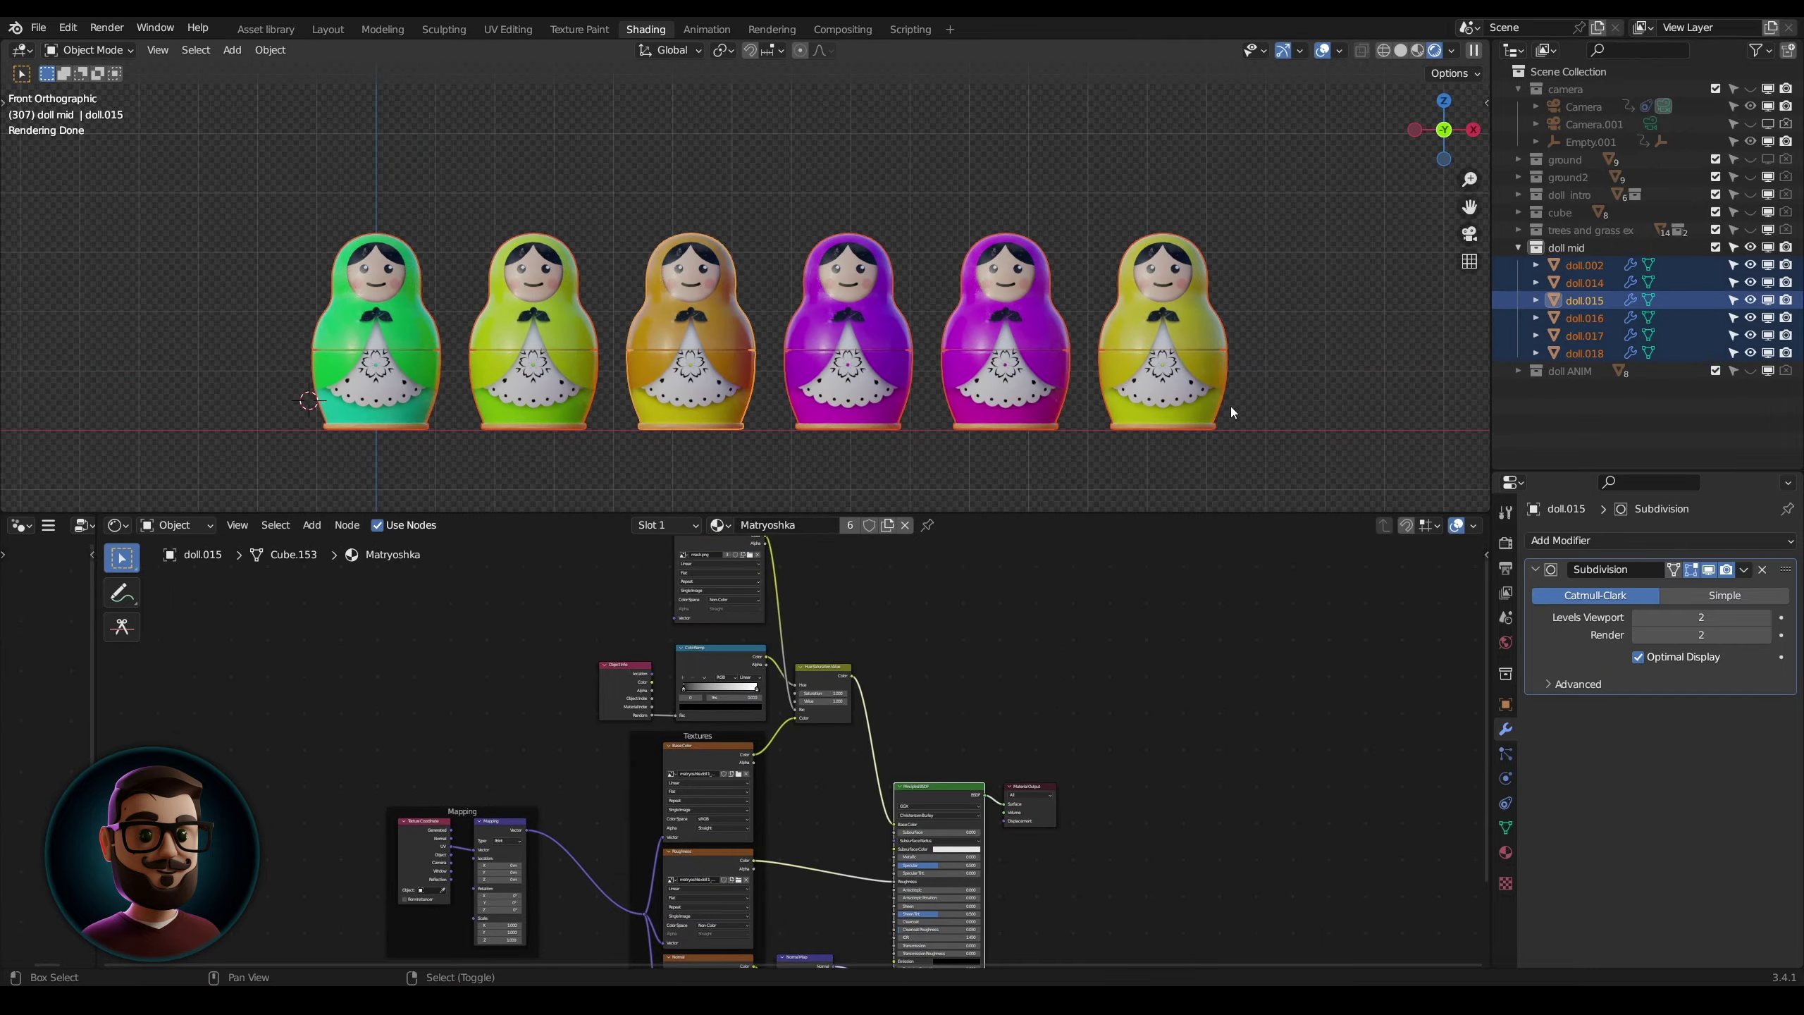
{"action": "key", "text": "shift+d"}
{"action": "key", "text": "z"}
{"action": "left_click", "coordinate": [1193, 196]}
{"action": "middle_click_drag", "start_coordinate": [1155, 226], "coordinate": [1166, 371], "text": "shift"}
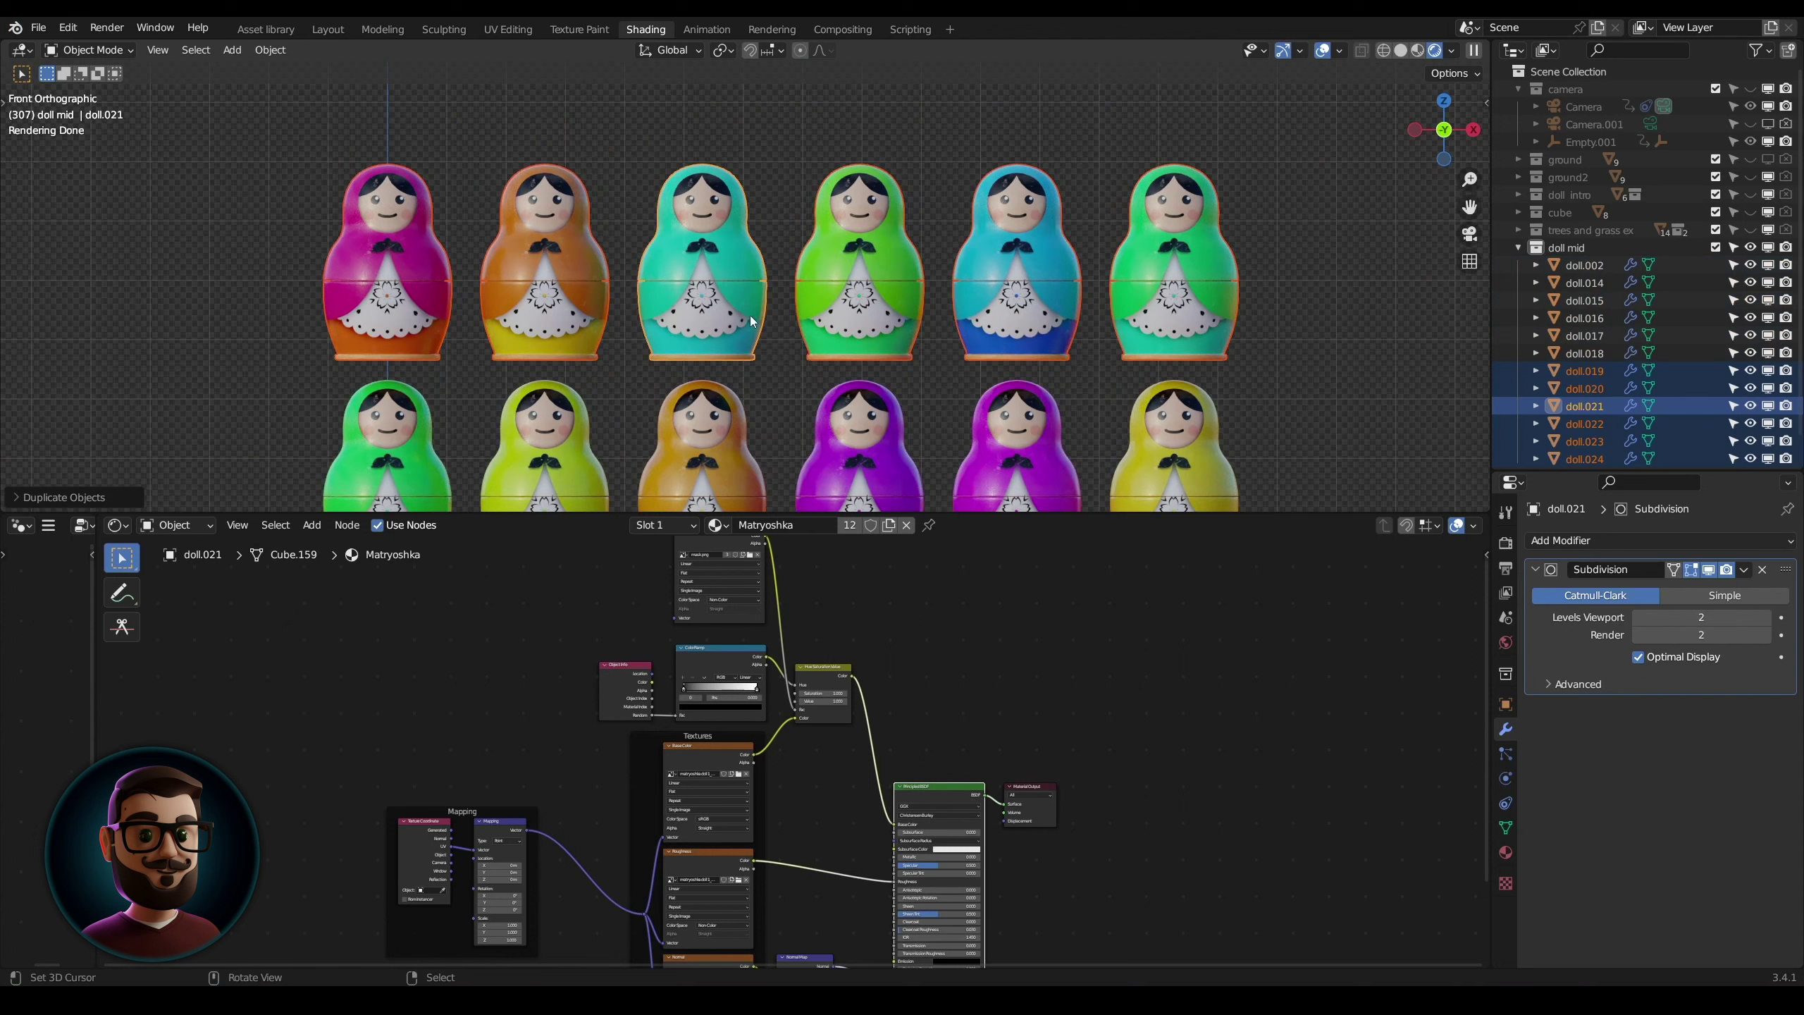
Step: Drive the ColorRamp's Fac with the Object Info node's Color output instead of Random
{"action": "scroll", "coordinate": [831, 592], "scroll_direction": "down", "scroll_amount": 2}
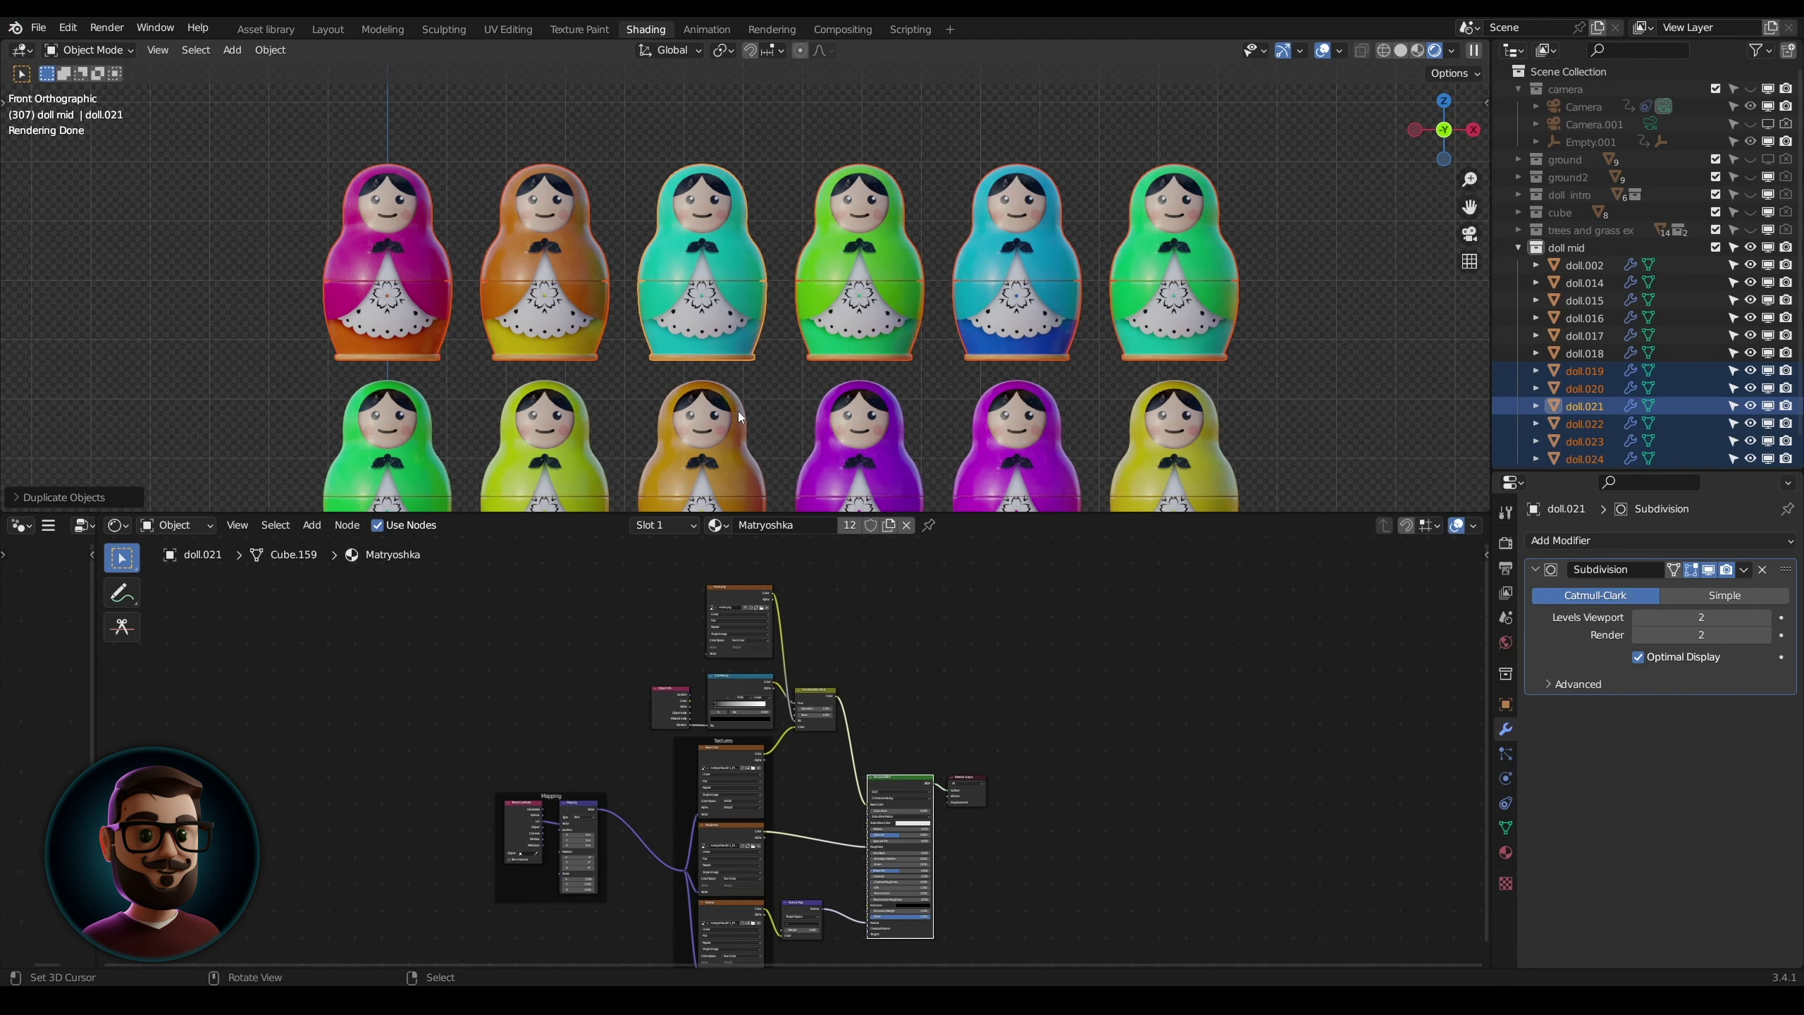
{"action": "scroll", "coordinate": [839, 690], "scroll_direction": "up", "scroll_amount": 3}
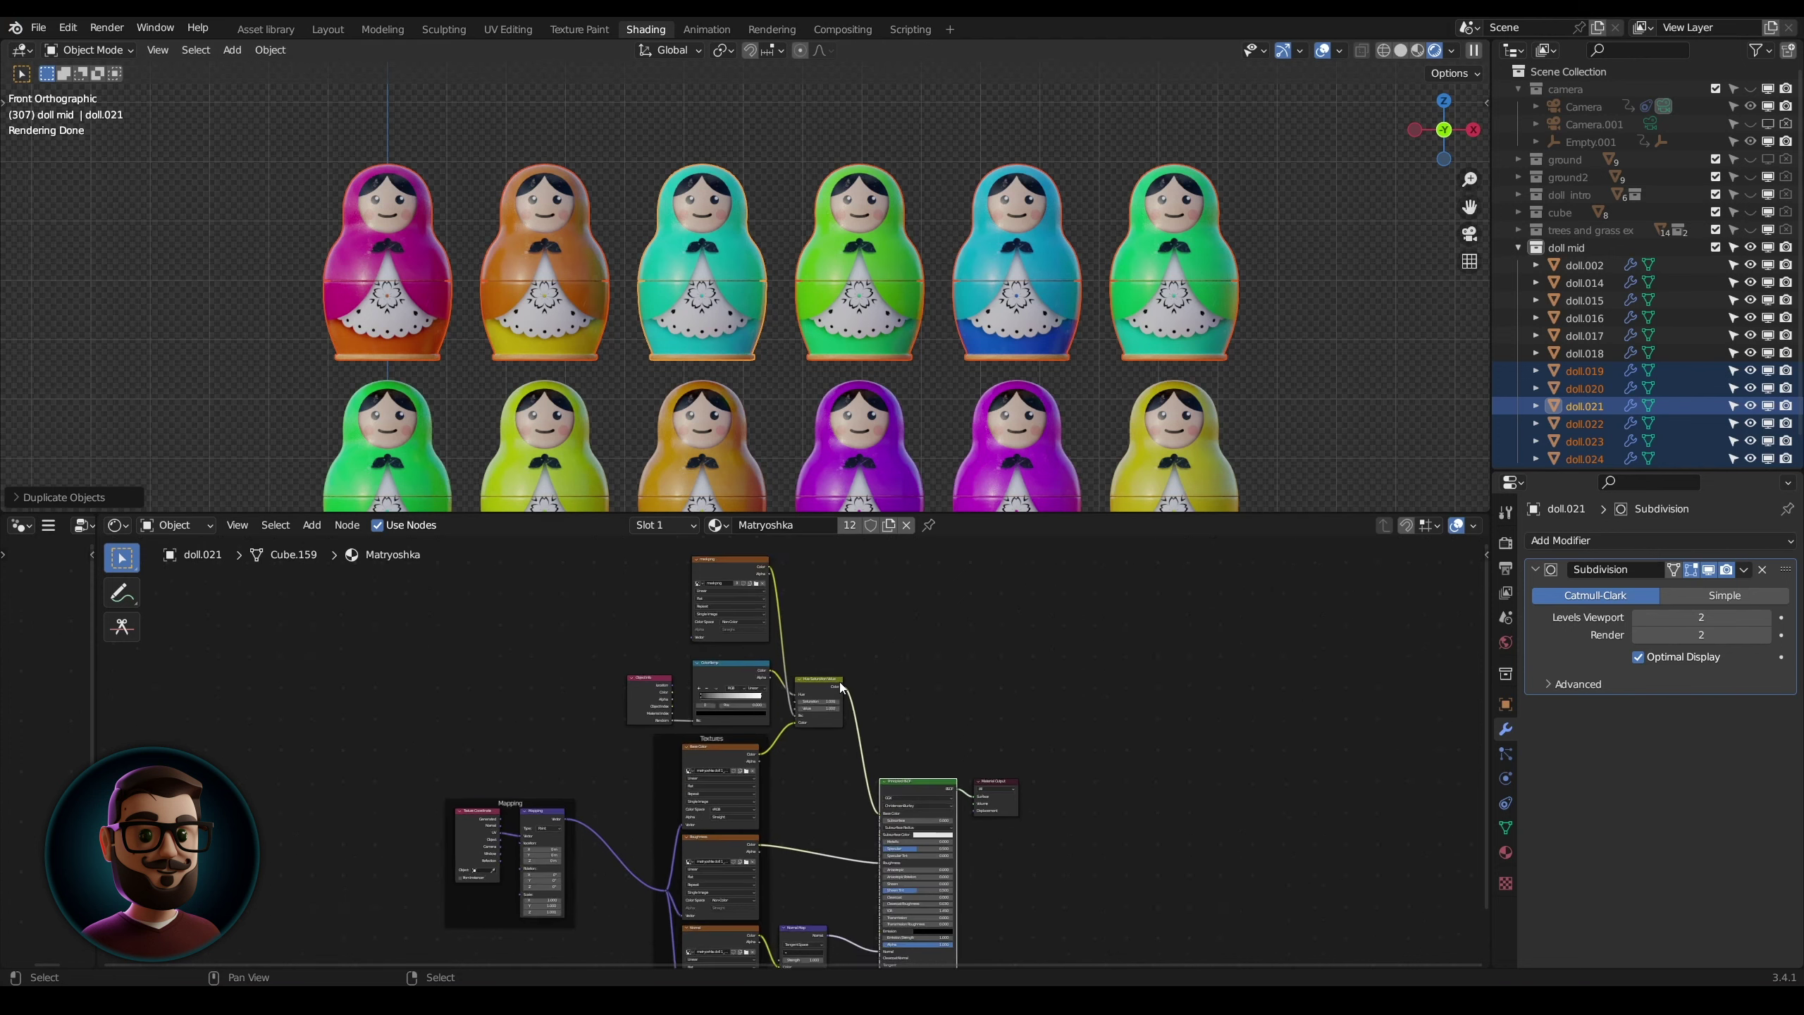
{"action": "scroll", "coordinate": [587, 660], "scroll_direction": "up", "scroll_amount": 4}
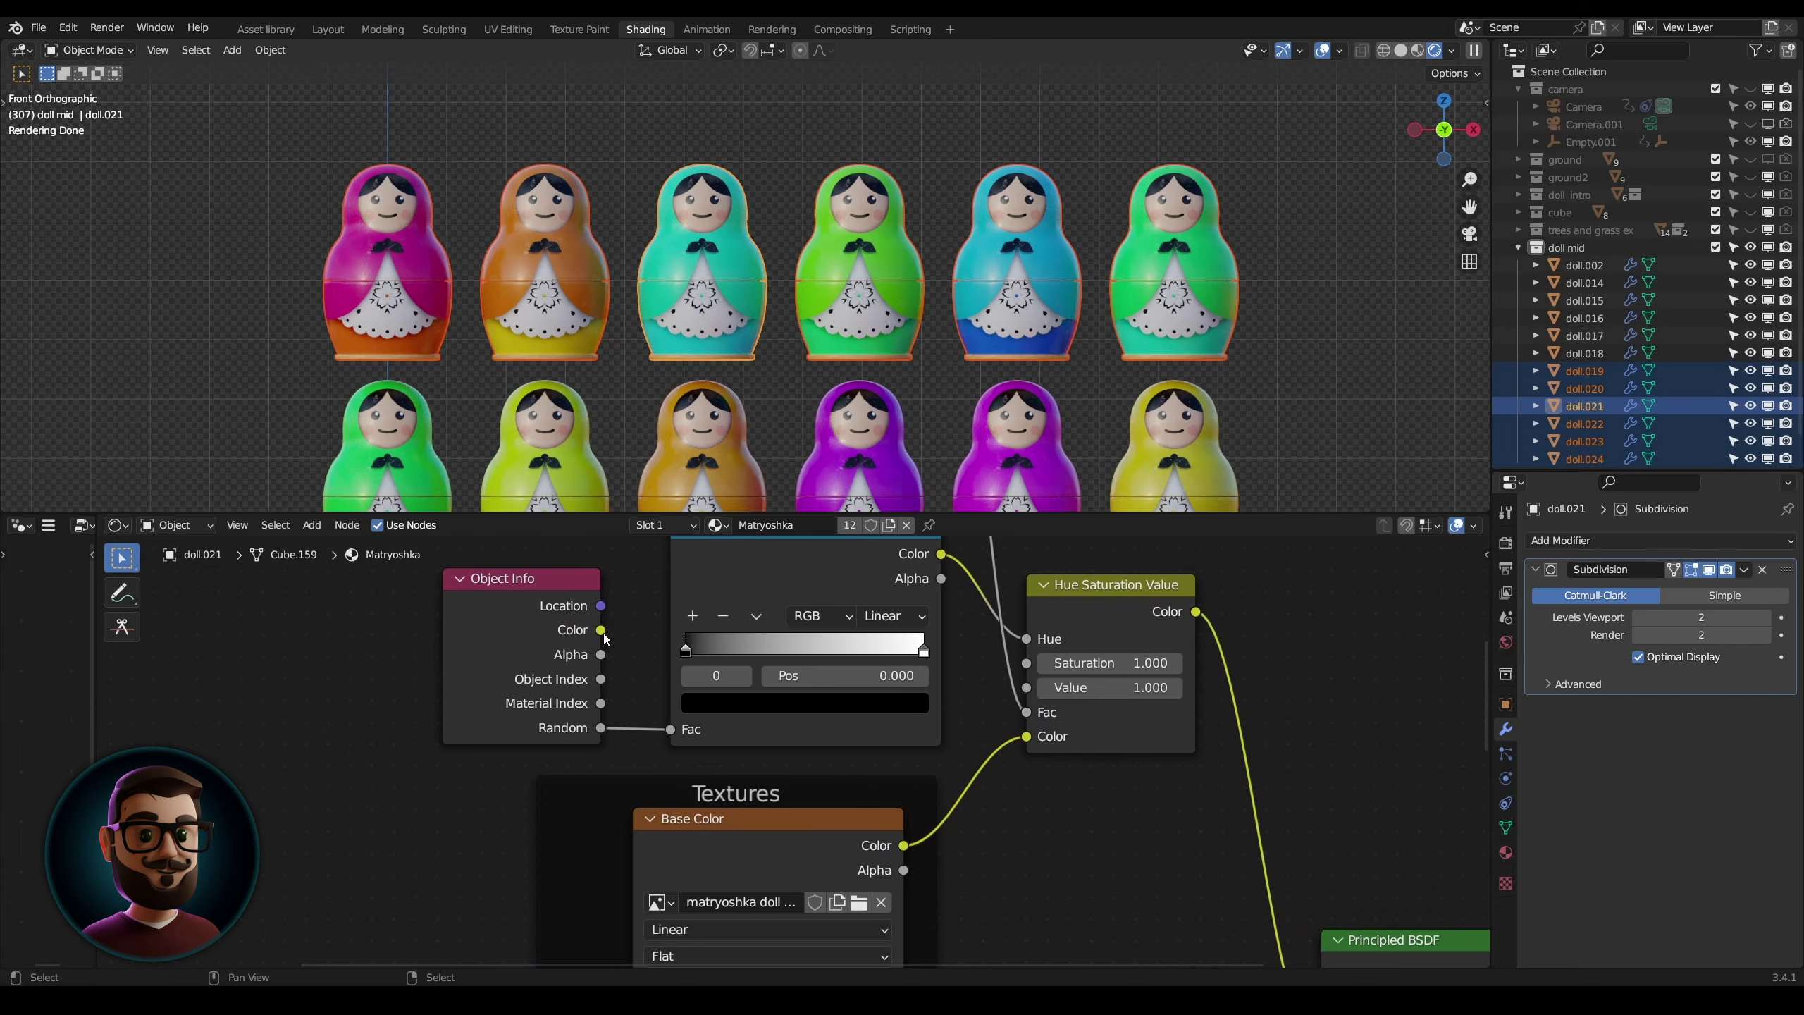
{"action": "left_click_drag", "start_coordinate": [601, 629], "coordinate": [670, 729]}
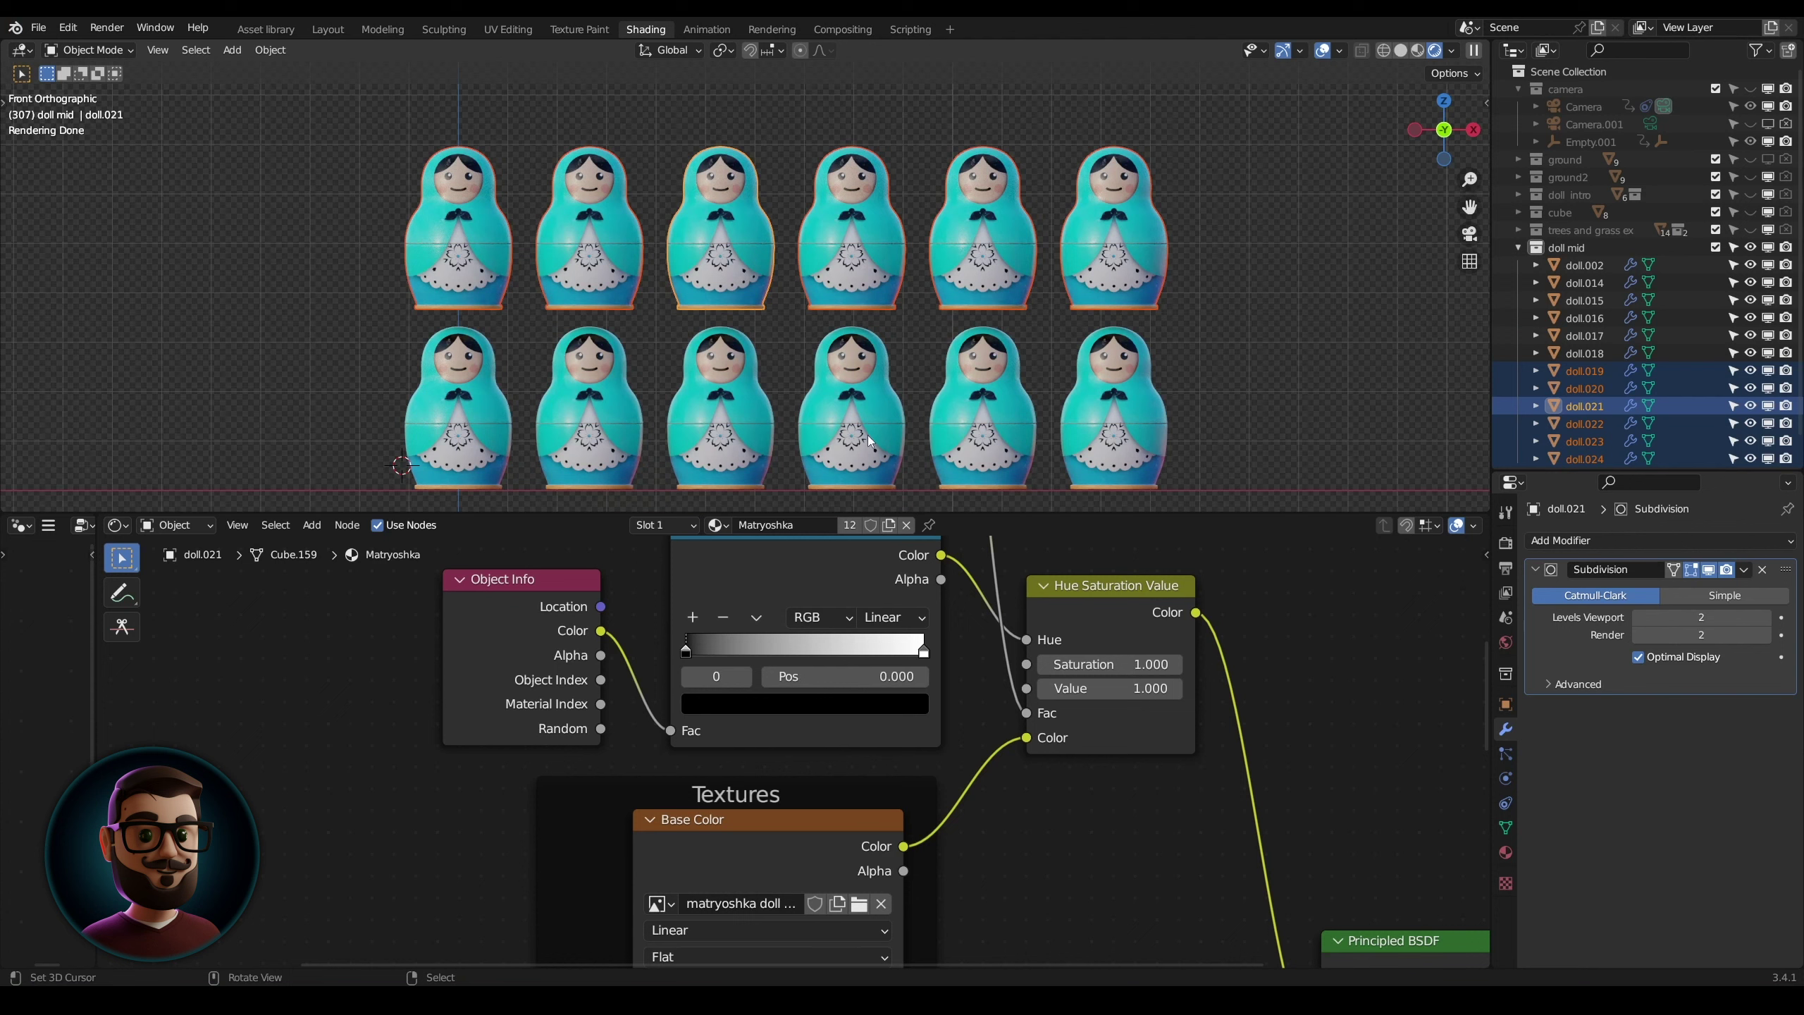
Step: Select the first doll of the lower row and bring up its Viewport Display color among the object properties, enlarging the properties area
{"action": "left_click", "coordinate": [481, 399]}
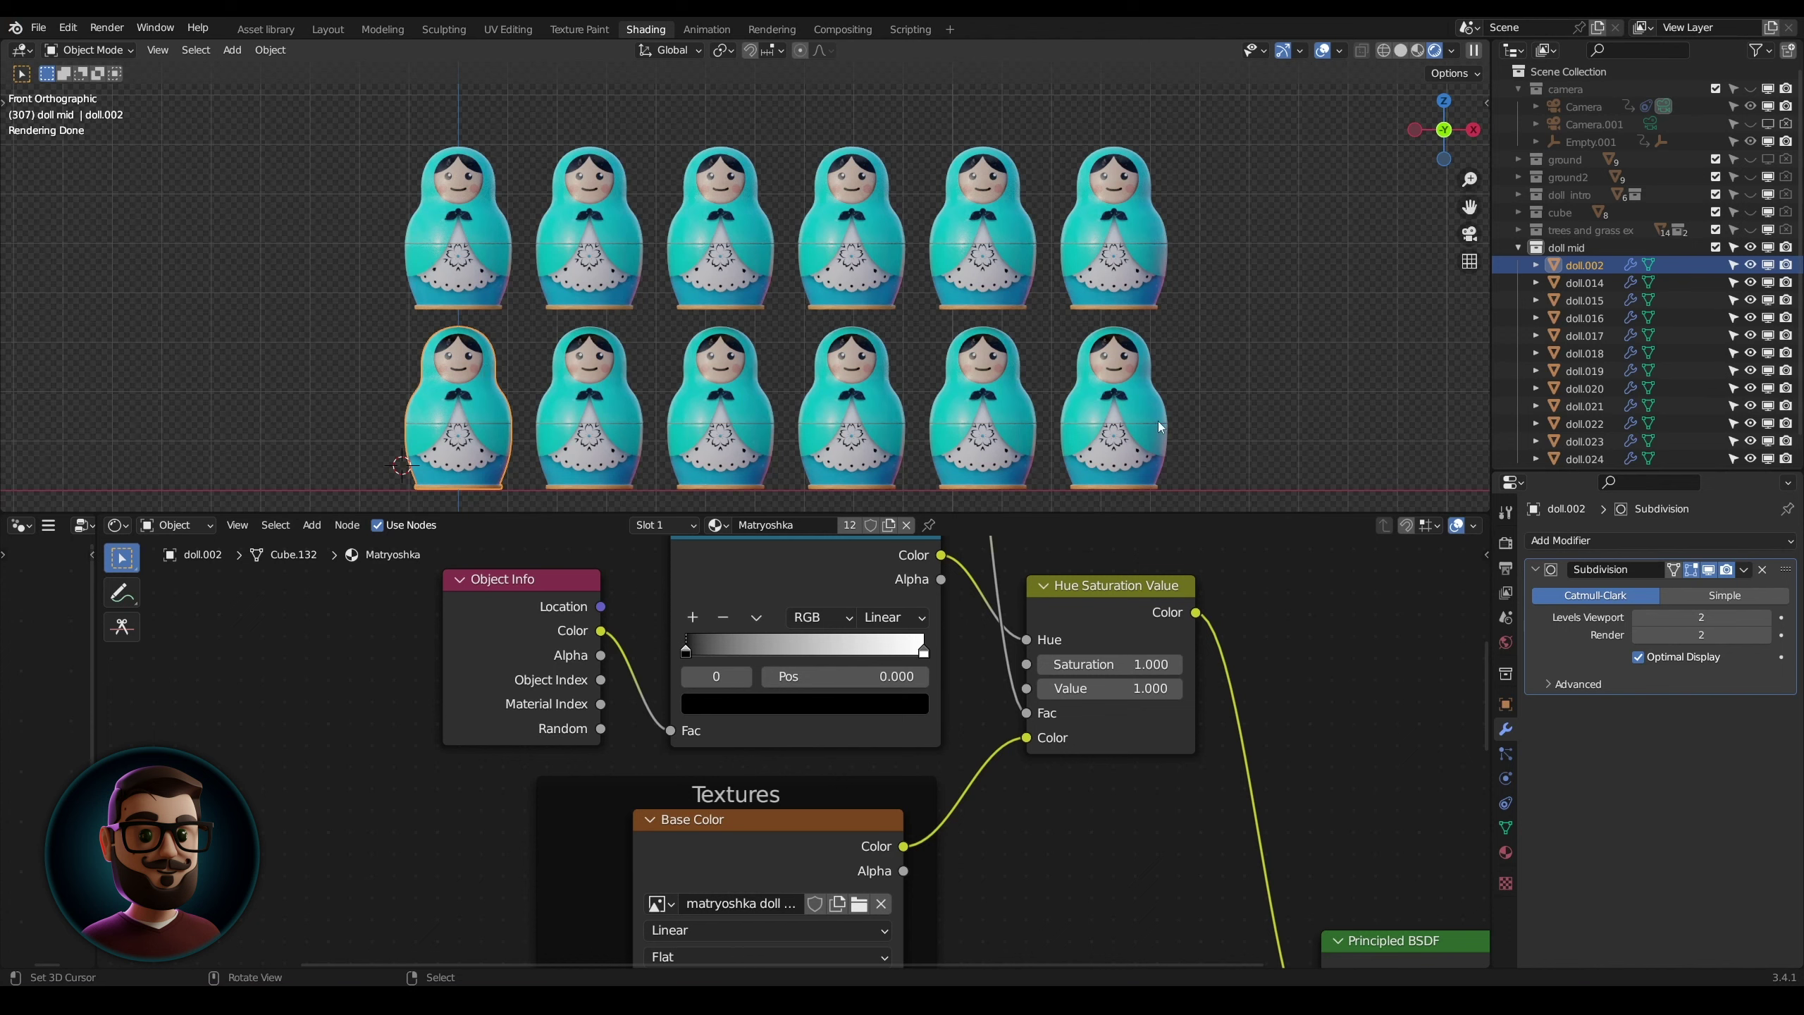
{"action": "scroll", "coordinate": [1159, 426], "scroll_direction": "down", "scroll_amount": 1}
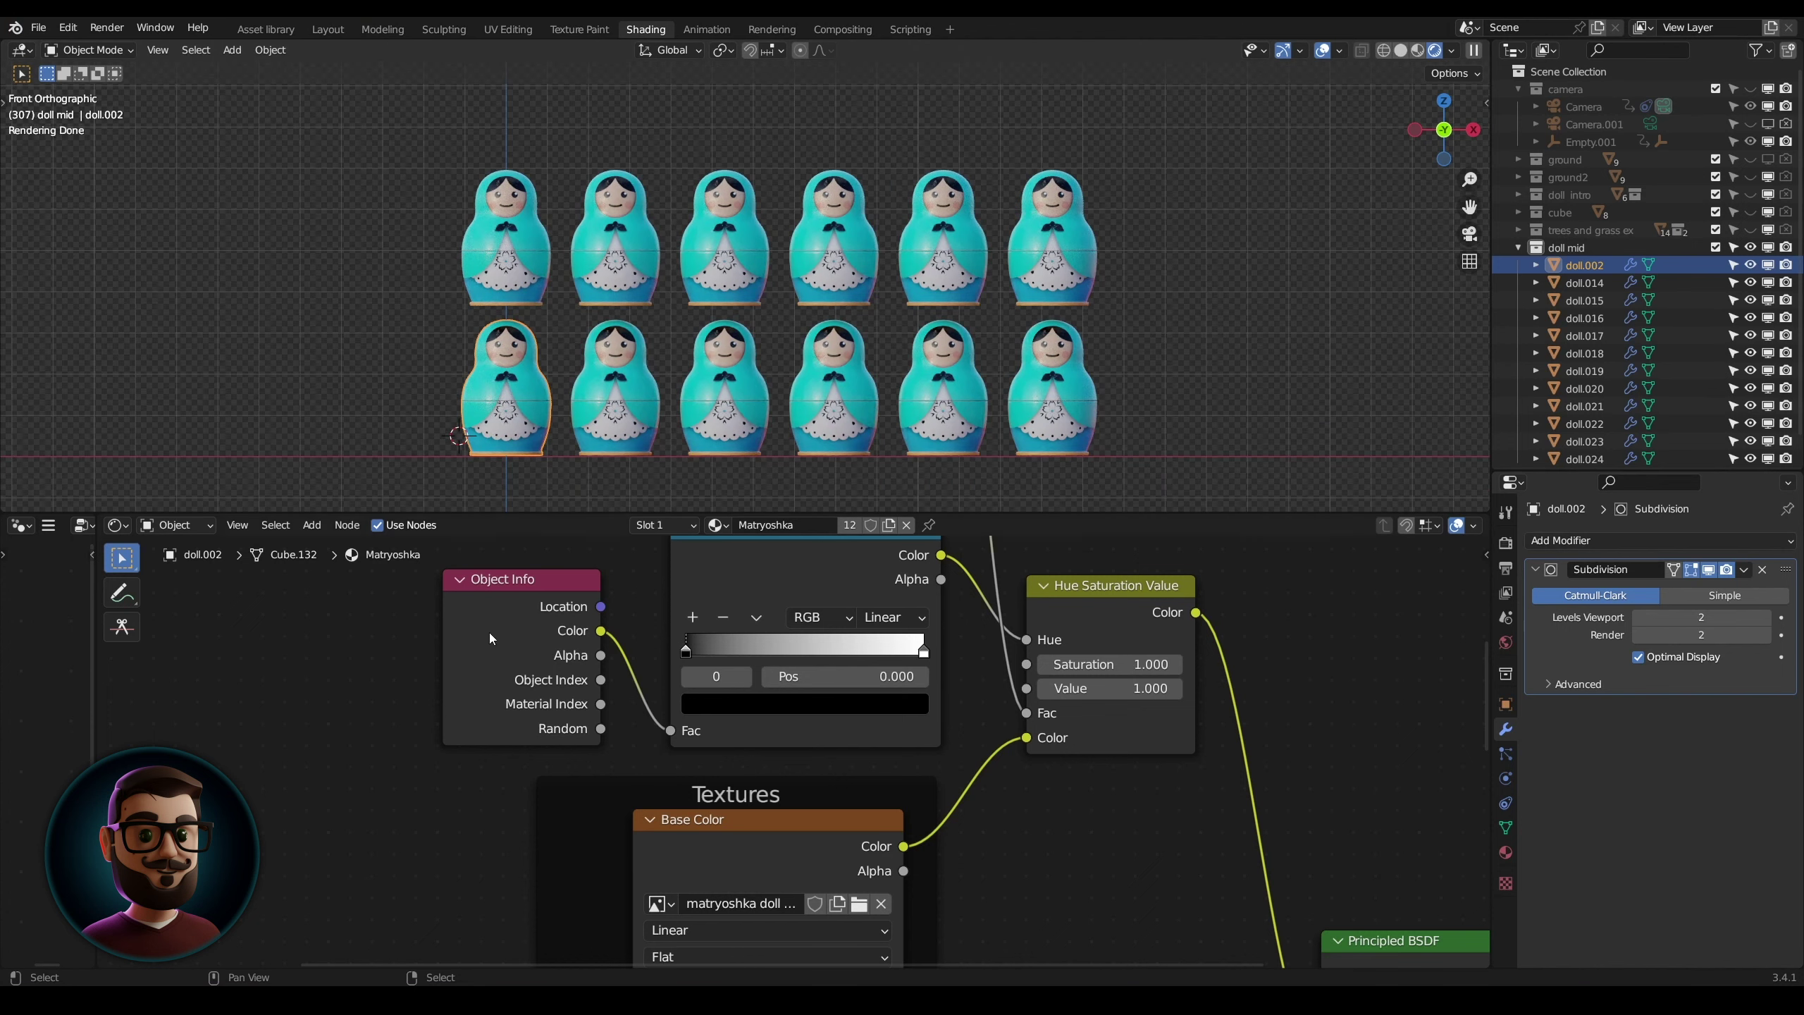
{"action": "left_click", "coordinate": [1505, 705]}
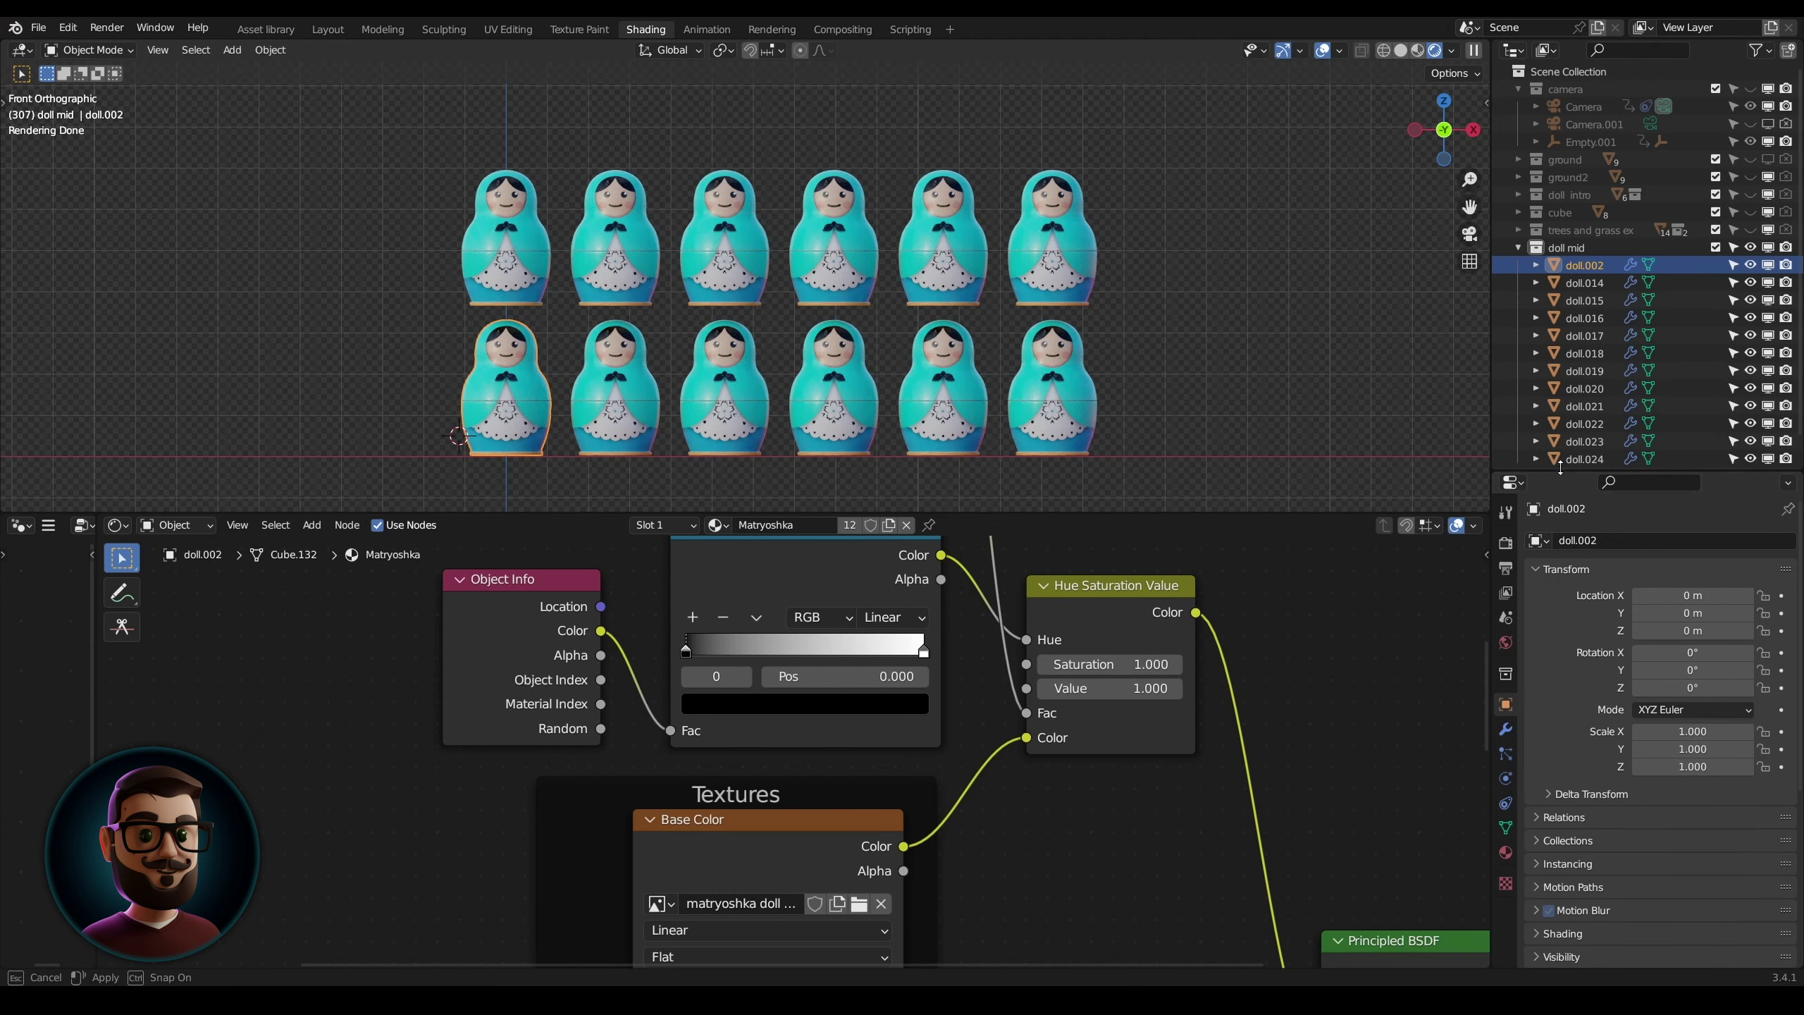
{"action": "left_click_drag", "start_coordinate": [1557, 471], "coordinate": [1600, 169]}
{"action": "scroll", "coordinate": [1577, 797], "scroll_direction": "down", "scroll_amount": 5}
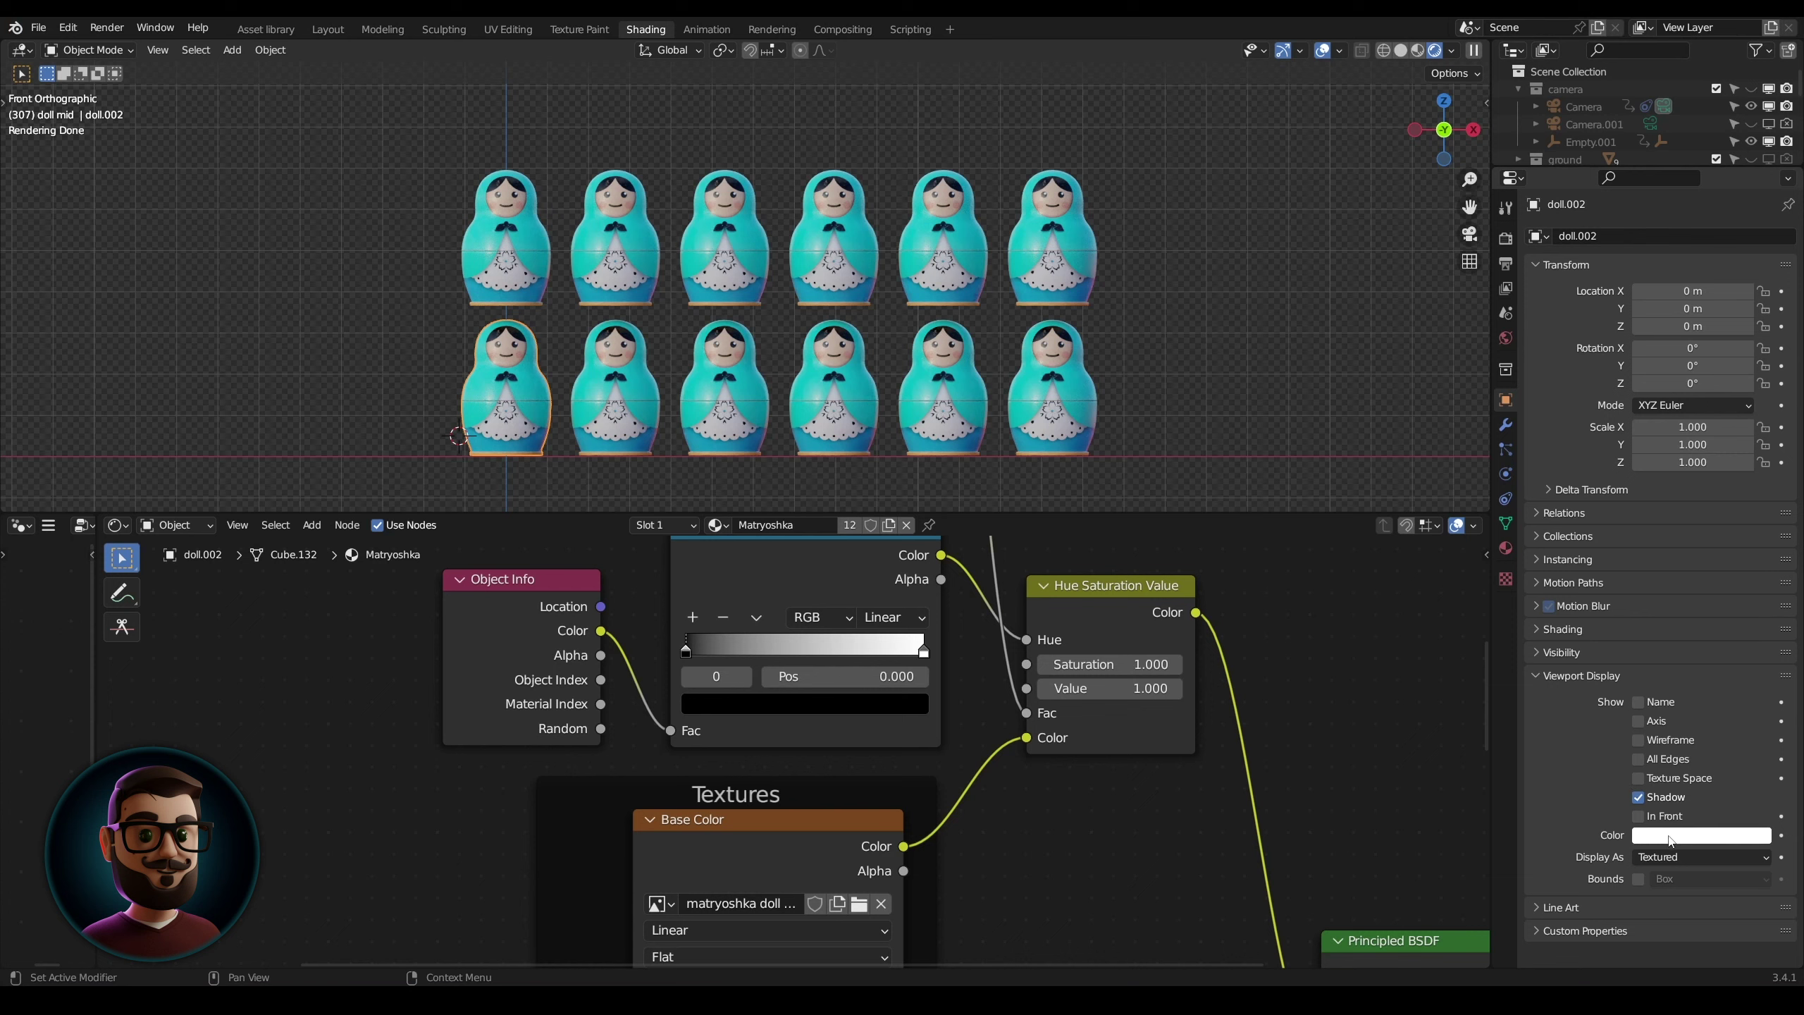
{"action": "left_click", "coordinate": [1542, 908]}
{"action": "scroll", "coordinate": [1641, 814], "scroll_direction": "down", "scroll_amount": 2}
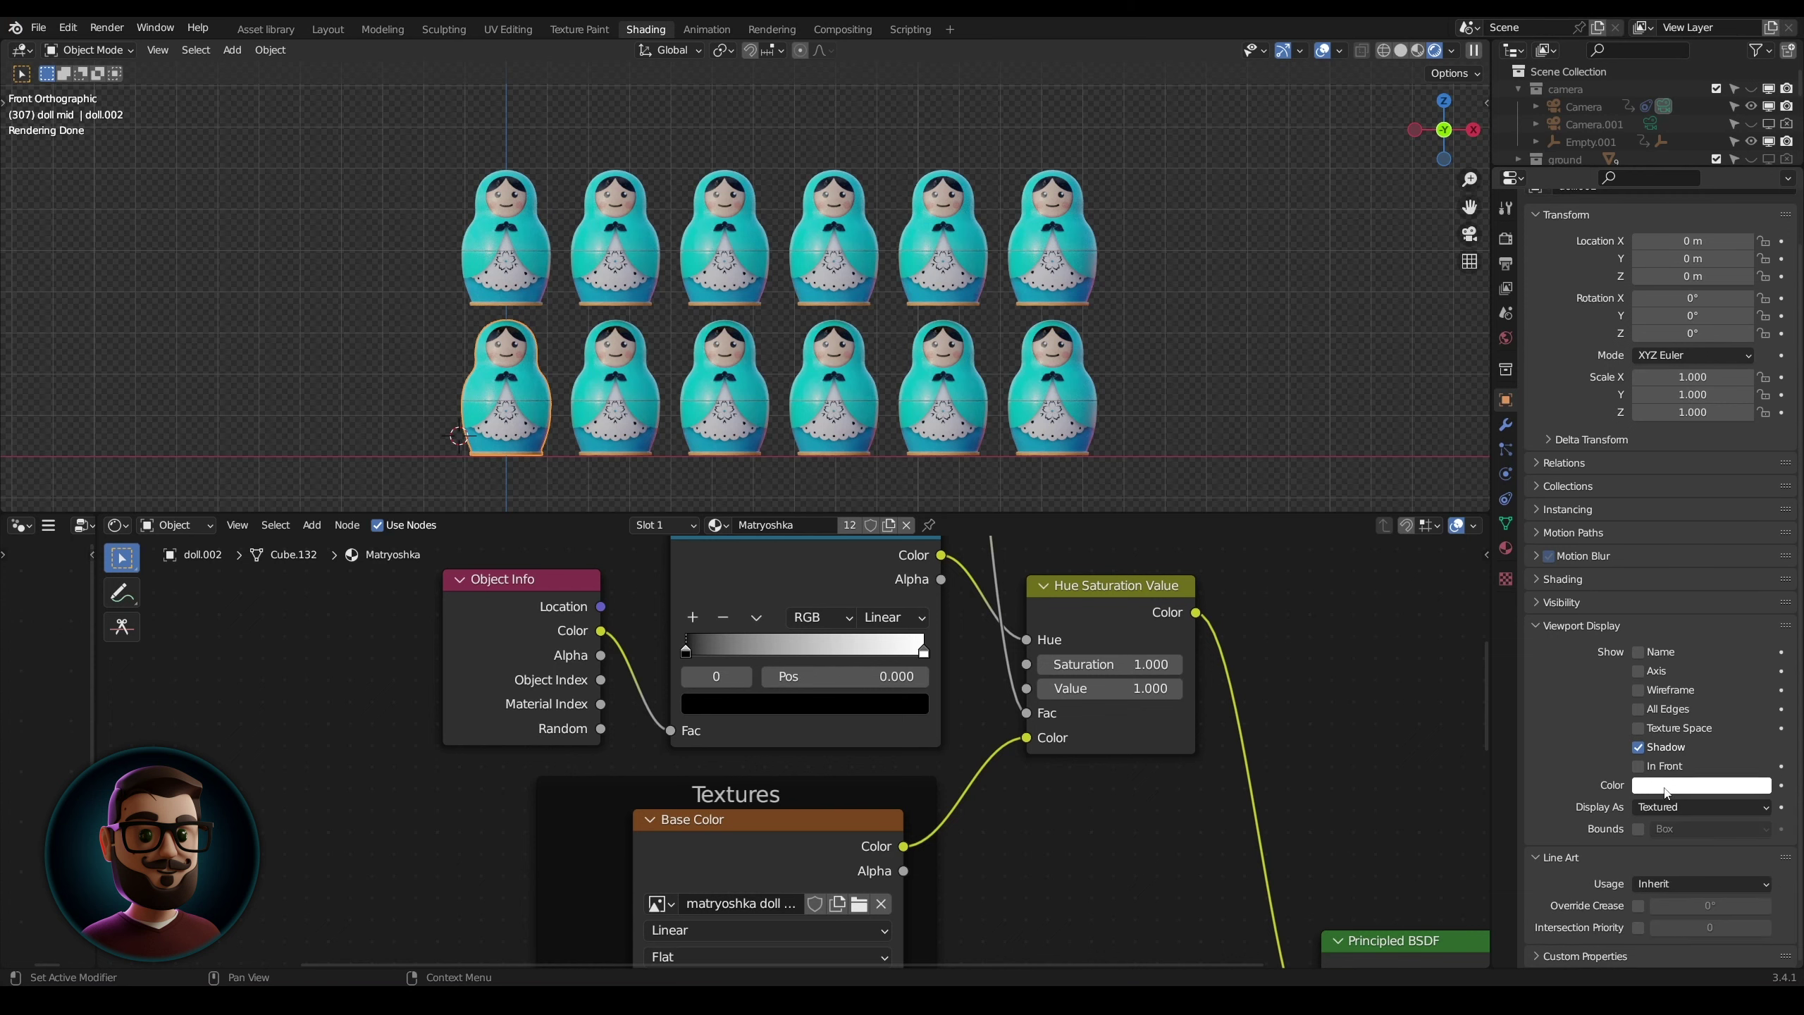
Step: Darken the selected doll's viewport display color to a mid grey, lowering its Value to about 0.437
{"action": "left_click", "coordinate": [1666, 785]}
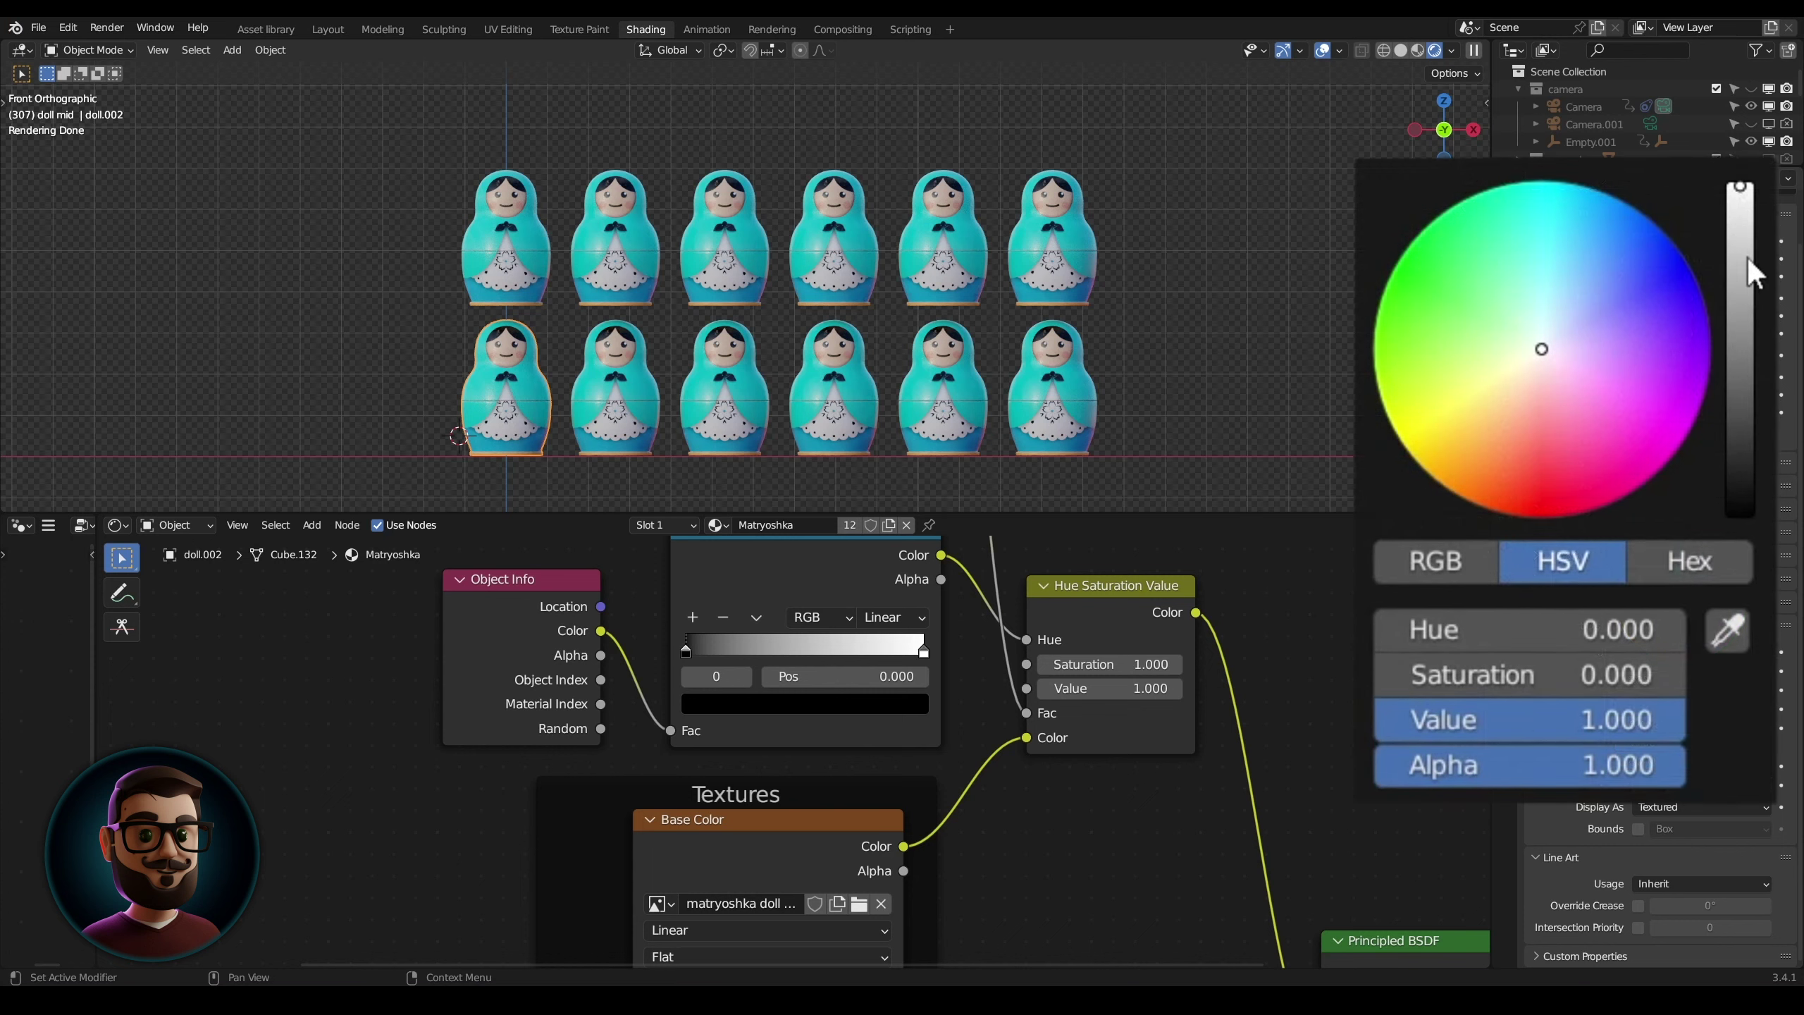
{"action": "left_click_drag", "start_coordinate": [1613, 716], "coordinate": [1458, 716]}
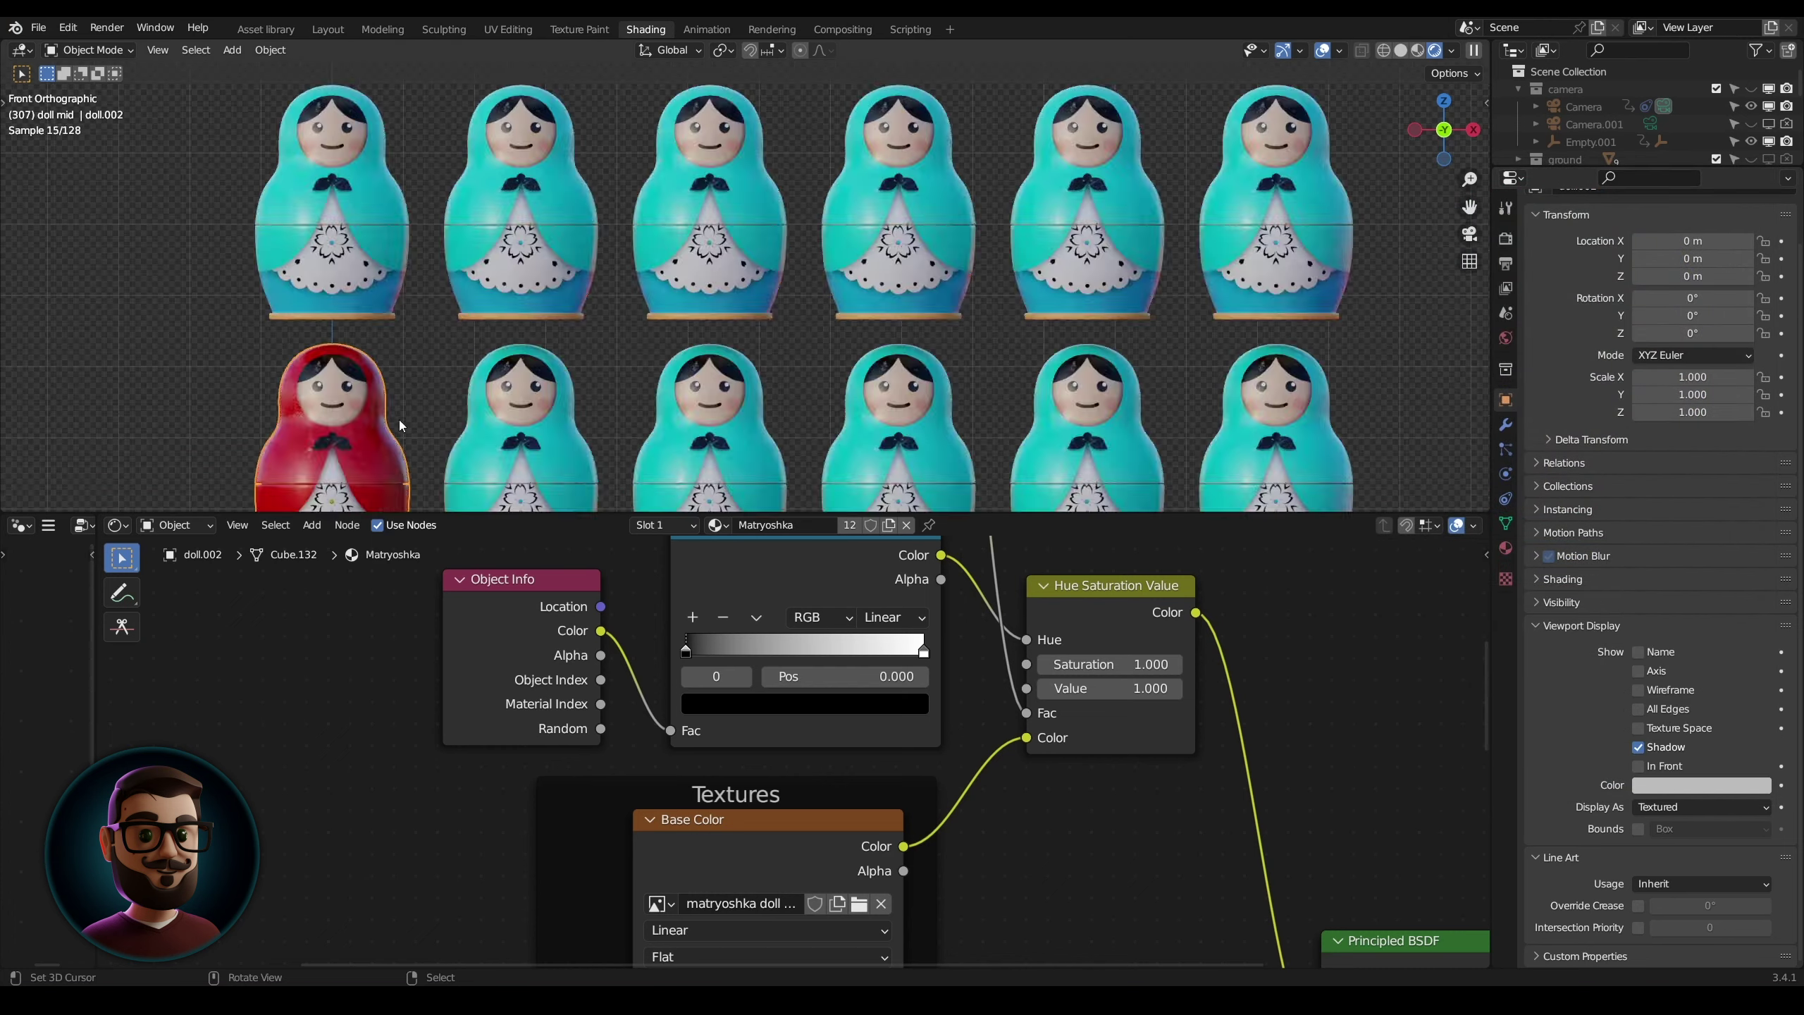
{"action": "scroll", "coordinate": [399, 420], "scroll_direction": "up", "scroll_amount": 6}
{"action": "scroll", "coordinate": [797, 316], "scroll_direction": "down", "scroll_amount": 2}
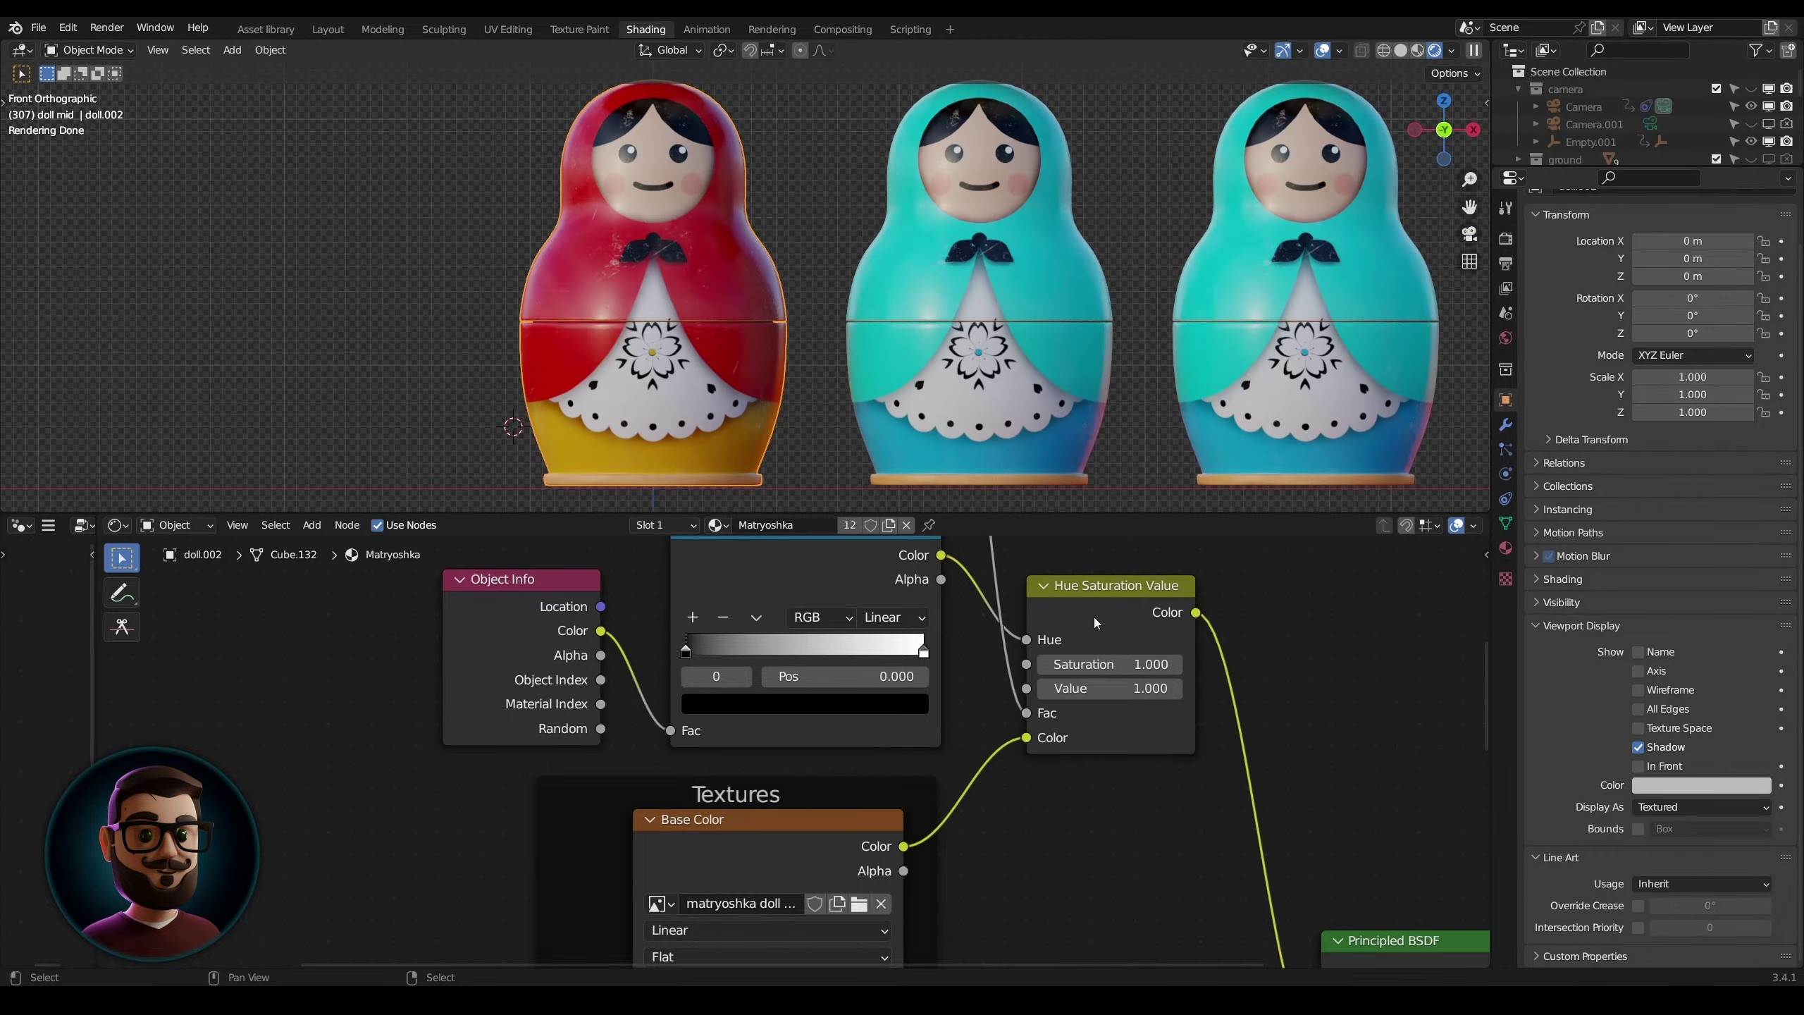
{"action": "left_click", "coordinate": [1701, 784]}
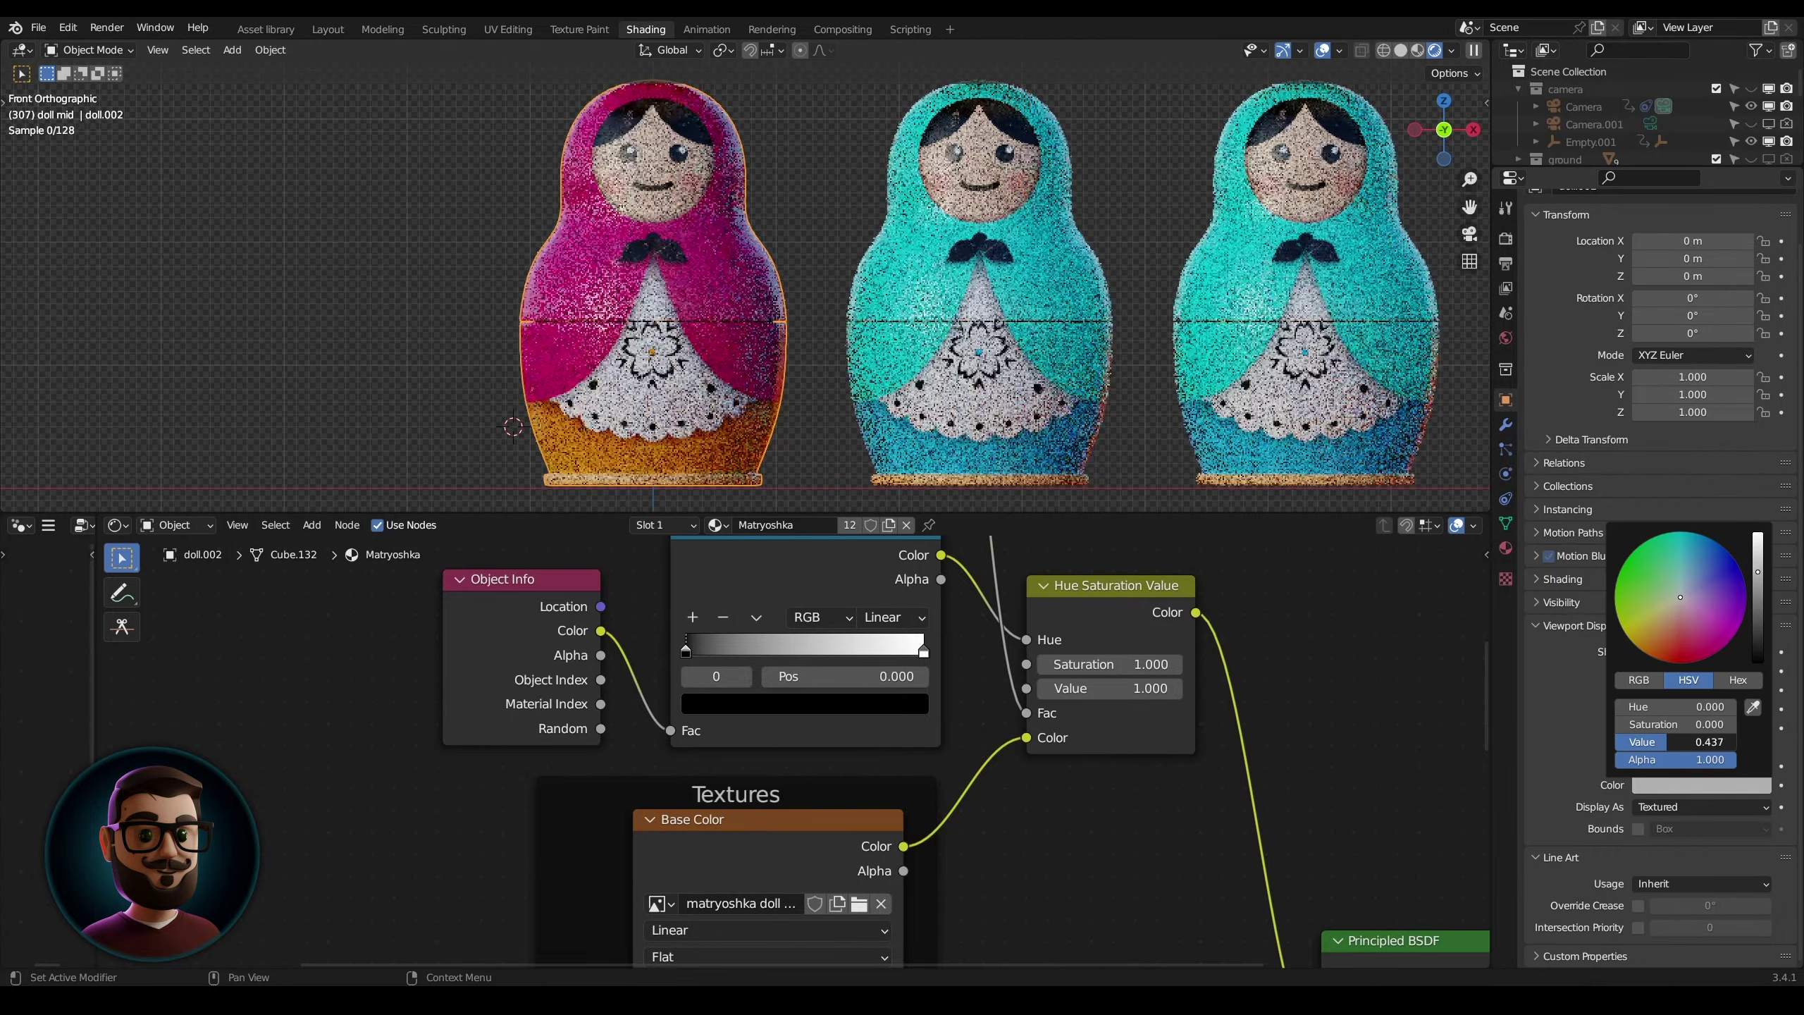